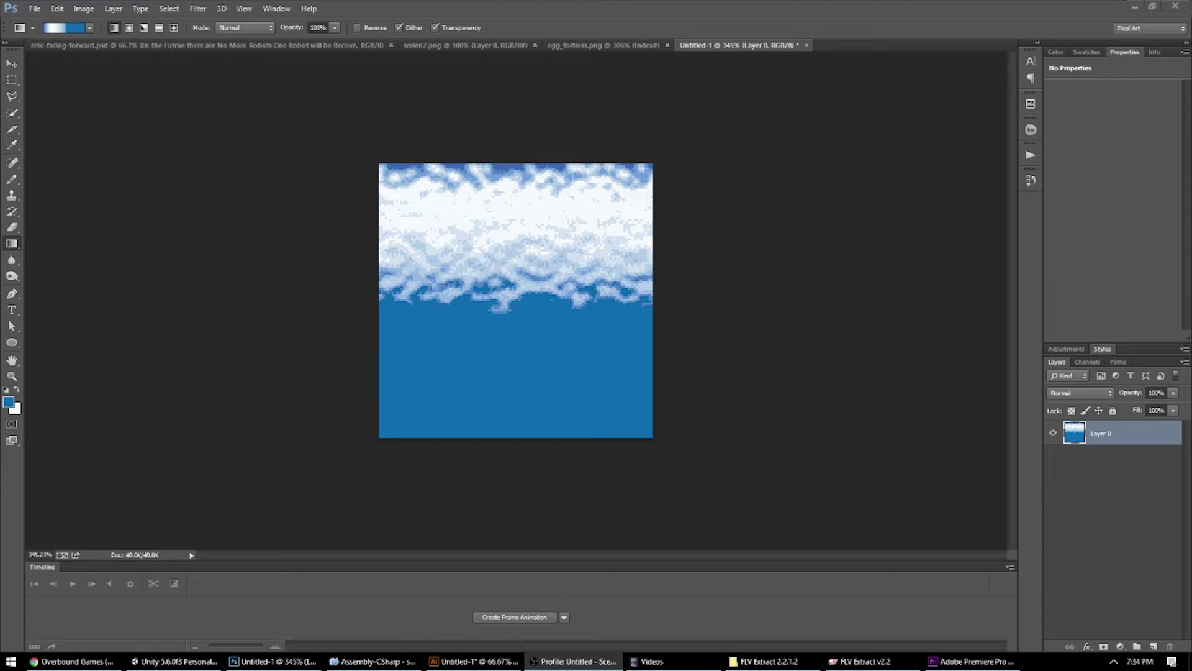
# Select all and delete the cloud image, leaving Layer 0 empty and transparent.
pyautogui.click(724, 303)
pyautogui.hotkey('ctrl', 'a')
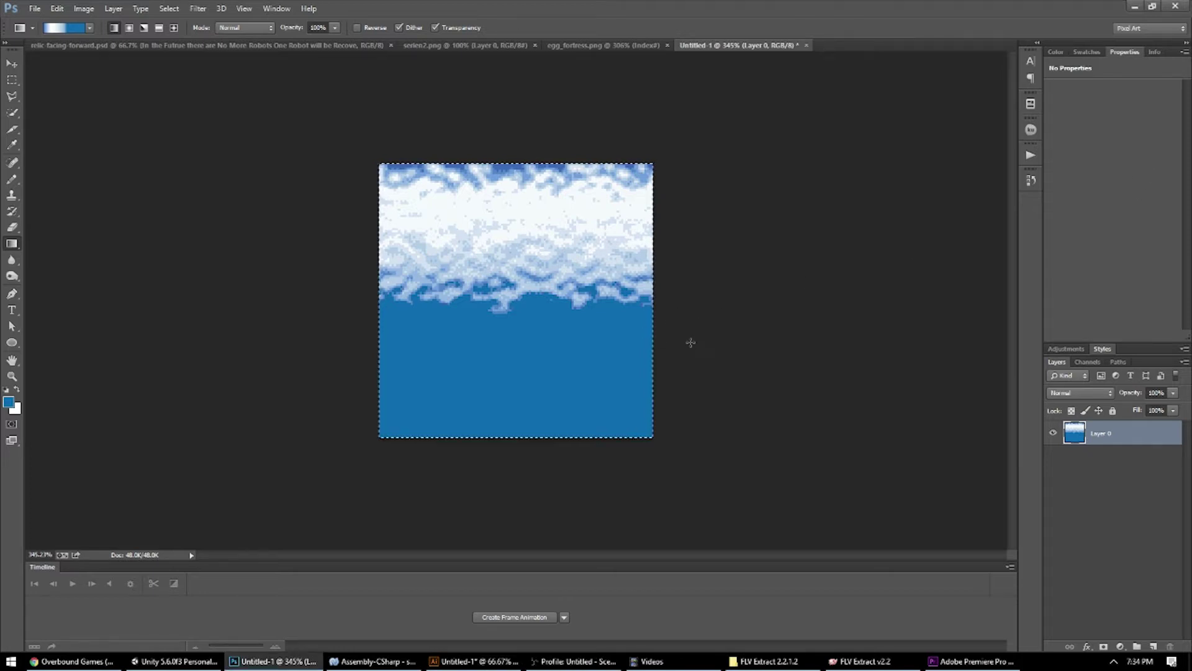
pyautogui.press('Delete')
# Switch to the Paint Bucket, then back to the Gradient Tool.
pyautogui.rightClick(11, 243)
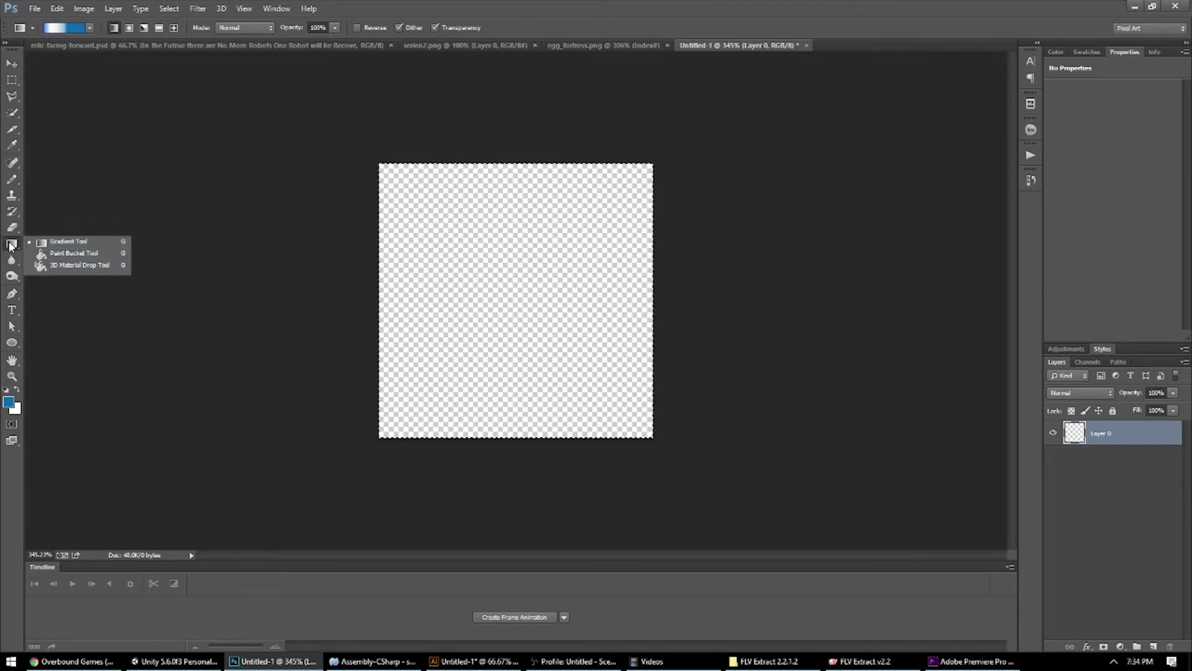
pyautogui.click(61, 254)
pyautogui.rightClick(11, 244)
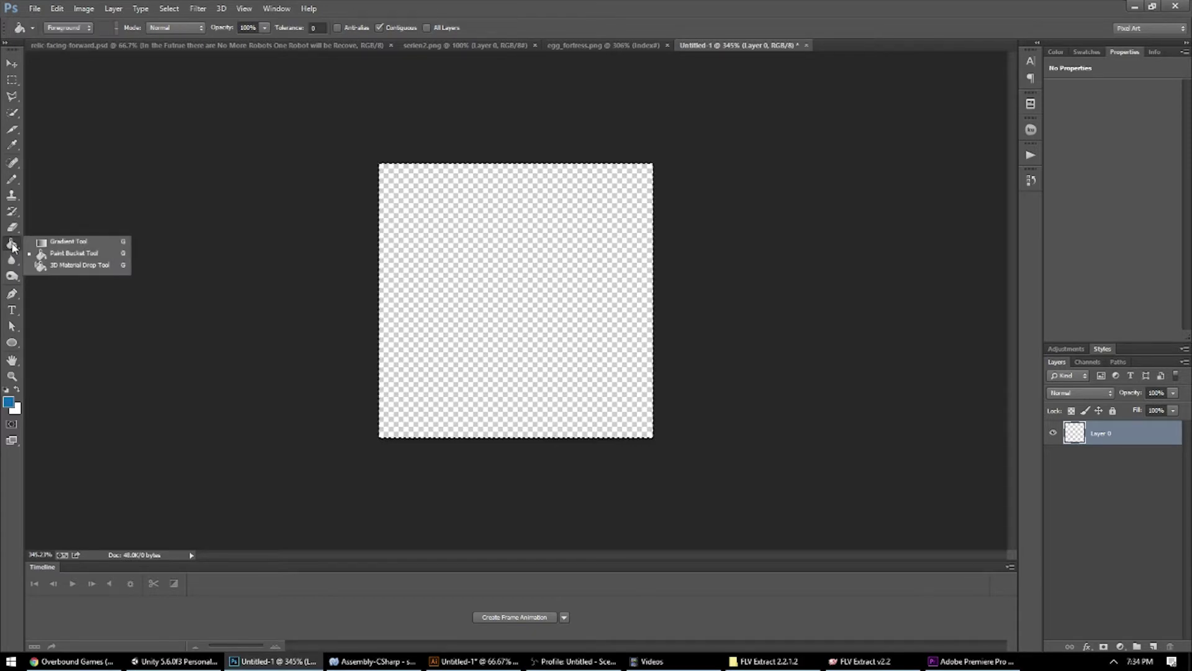
pyautogui.click(50, 244)
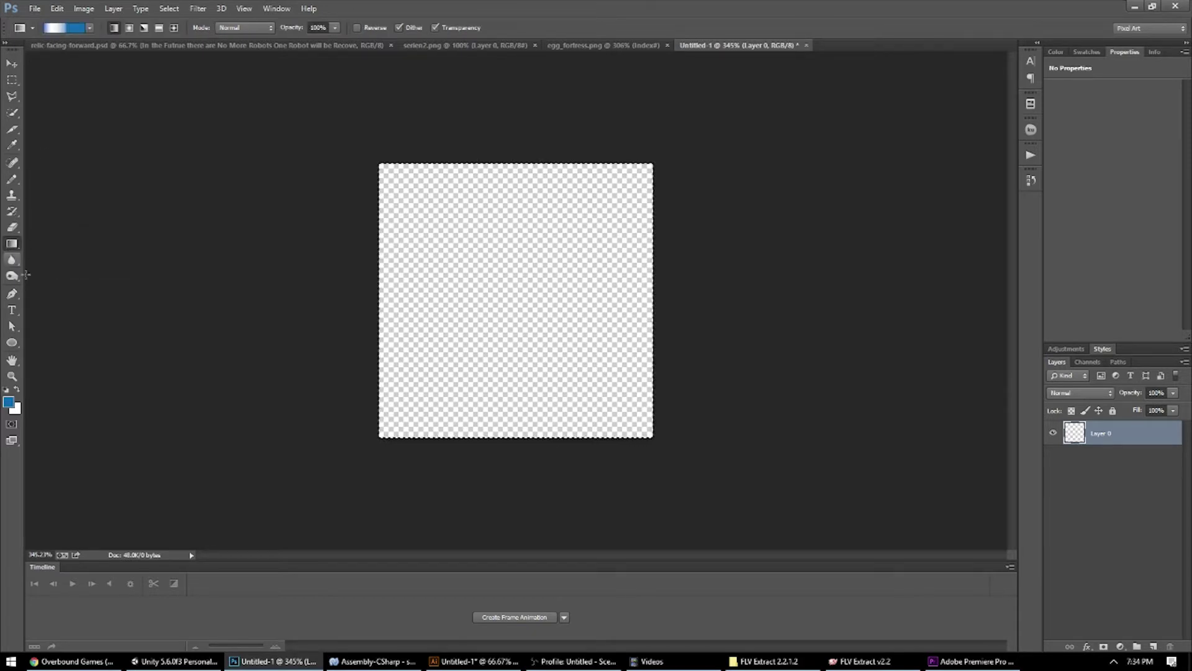
# In the Gradient Editor, slide the white stop along and edit the blue stop's colour.
pyautogui.click(62, 30)
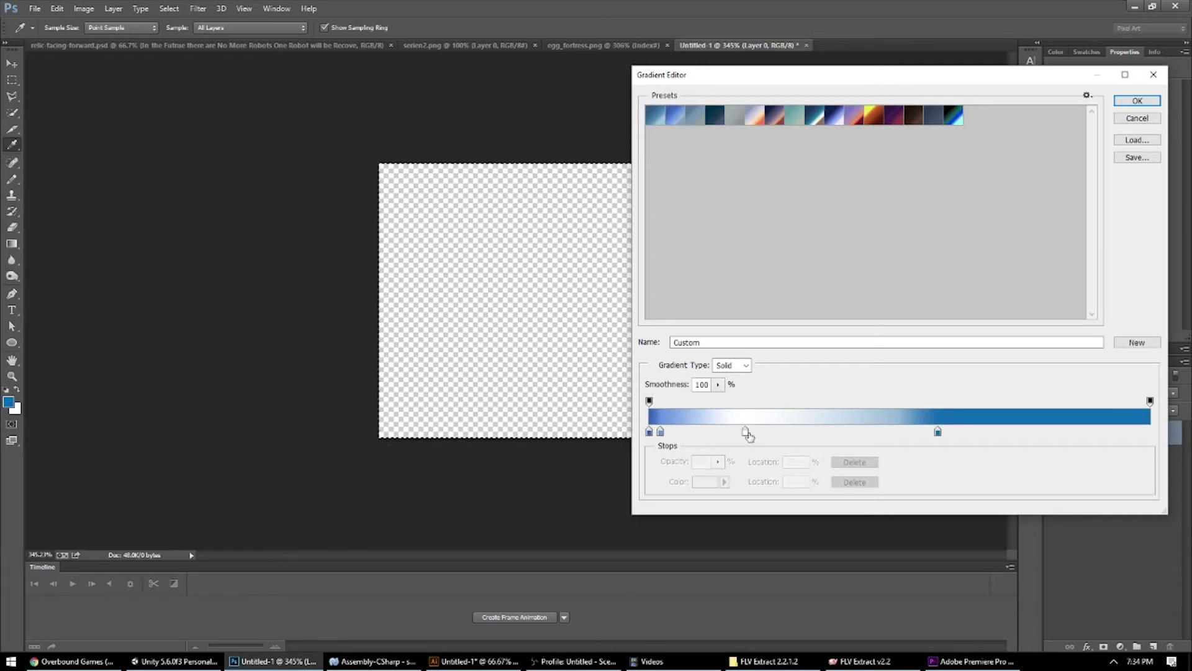
pyautogui.moveTo(745, 432)
pyautogui.mouseDown()
pyautogui.moveTo(778, 432)
pyautogui.moveTo(739, 436)
pyautogui.mouseUp()
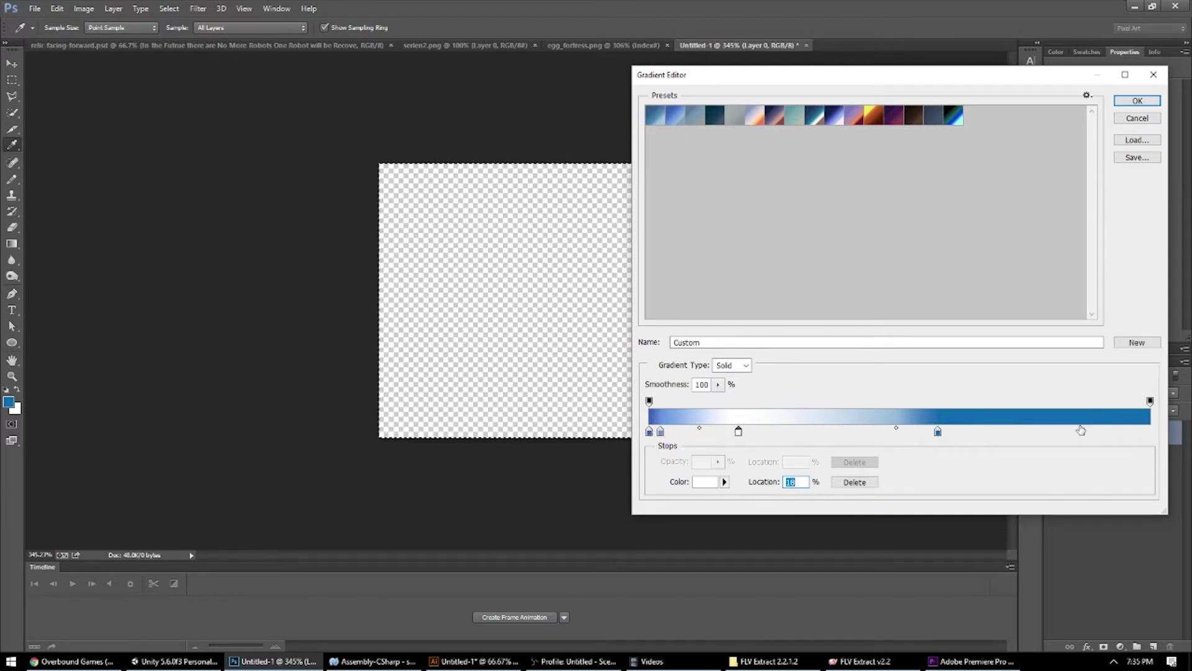
pyautogui.doubleClick(938, 432)
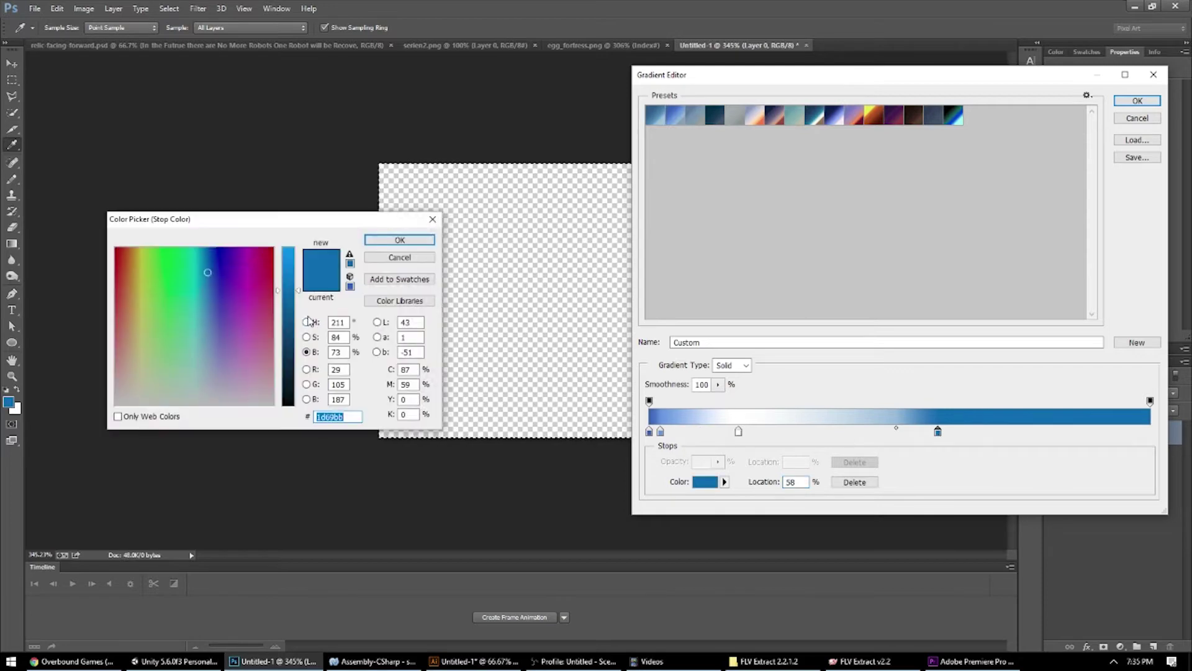
pyautogui.moveTo(315, 231); pyautogui.dragTo(893, 130)
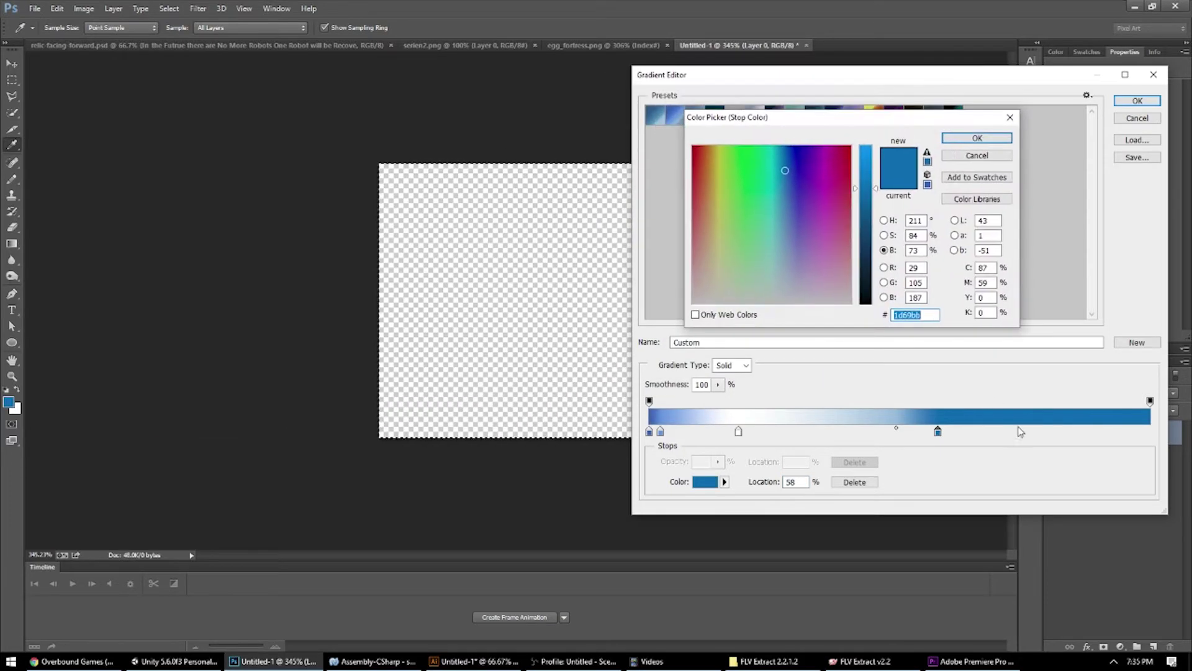
# Make the blue stop lighter with saturation 68 and higher brightness, then reposition it.
pyautogui.click(884, 235)
pyautogui.moveTo(866, 173)
pyautogui.mouseDown()
pyautogui.moveTo(868, 200)
pyautogui.moveTo(867, 172)
pyautogui.mouseUp()
pyautogui.click(883, 250)
pyautogui.click(964, 140)
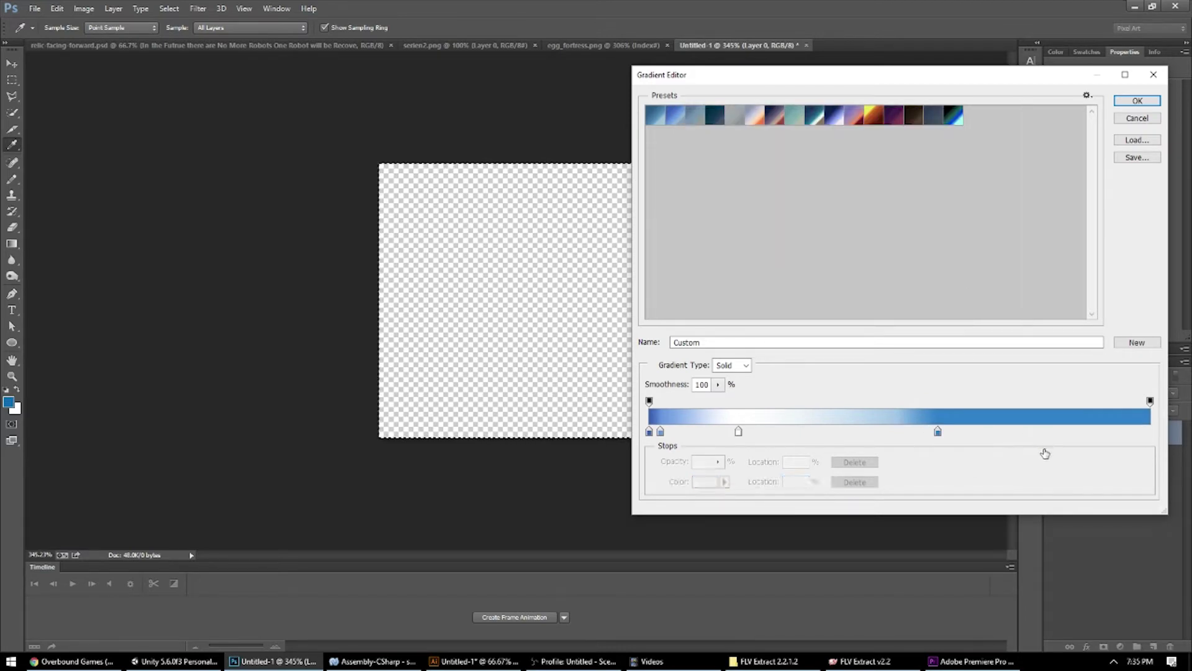
pyautogui.moveTo(1043, 431); pyautogui.dragTo(1041, 468)
# Accept the gradient and drag it down from the canvas's top edge to fill it blue-white-blue.
pyautogui.click(1136, 101)
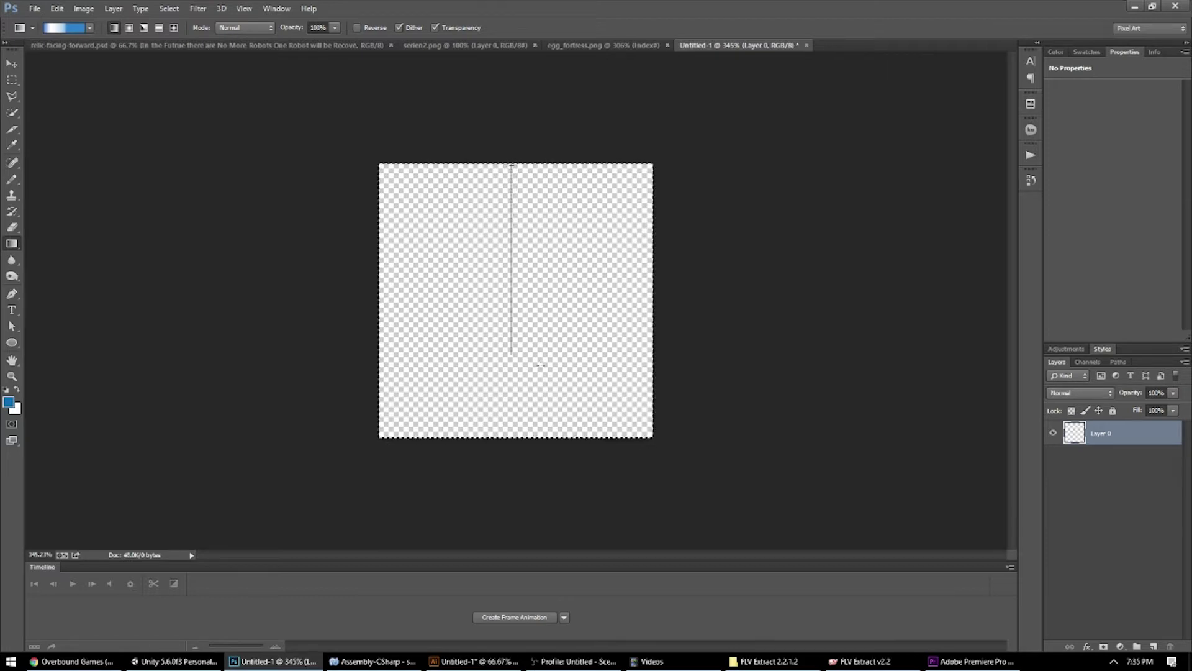
pyautogui.moveTo(540, 433); pyautogui.dragTo(540, 432)
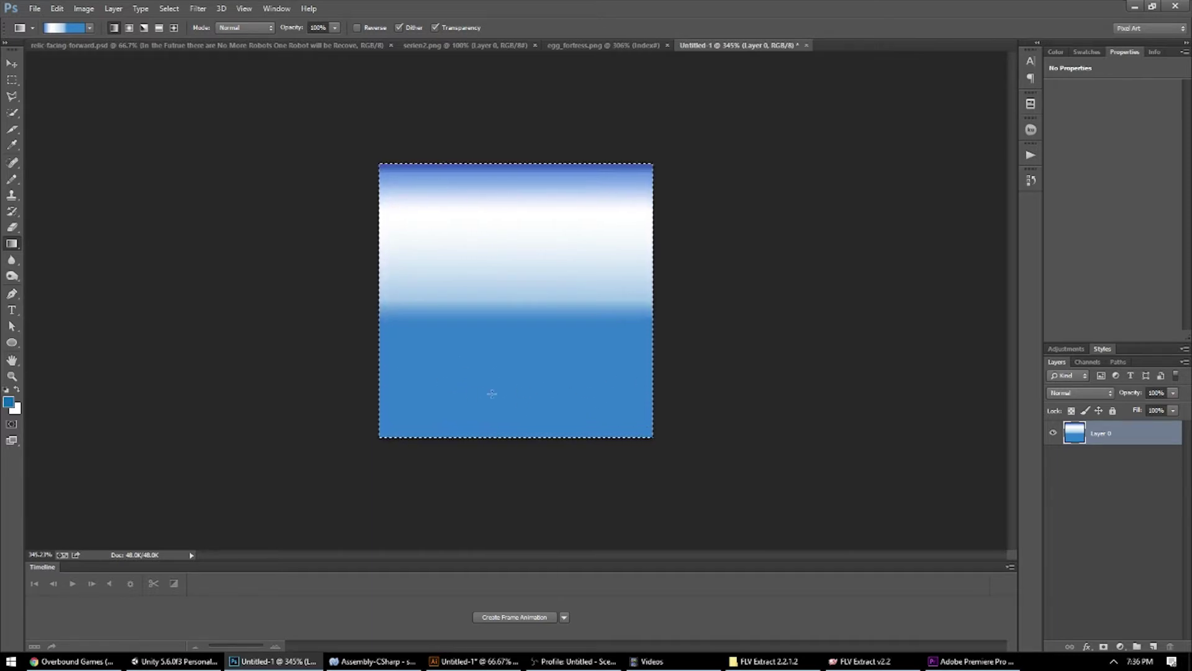
# Clear the selection and start an Image > Mode > Indexed Color conversion.
pyautogui.click(17, 80)
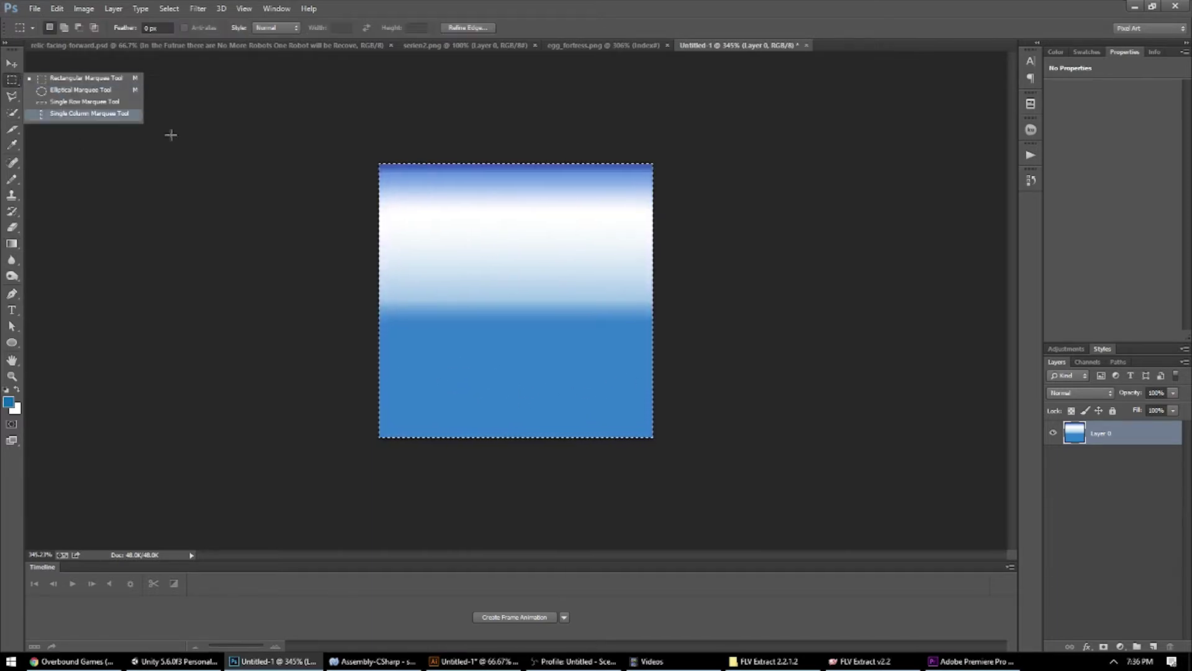
pyautogui.click(232, 177)
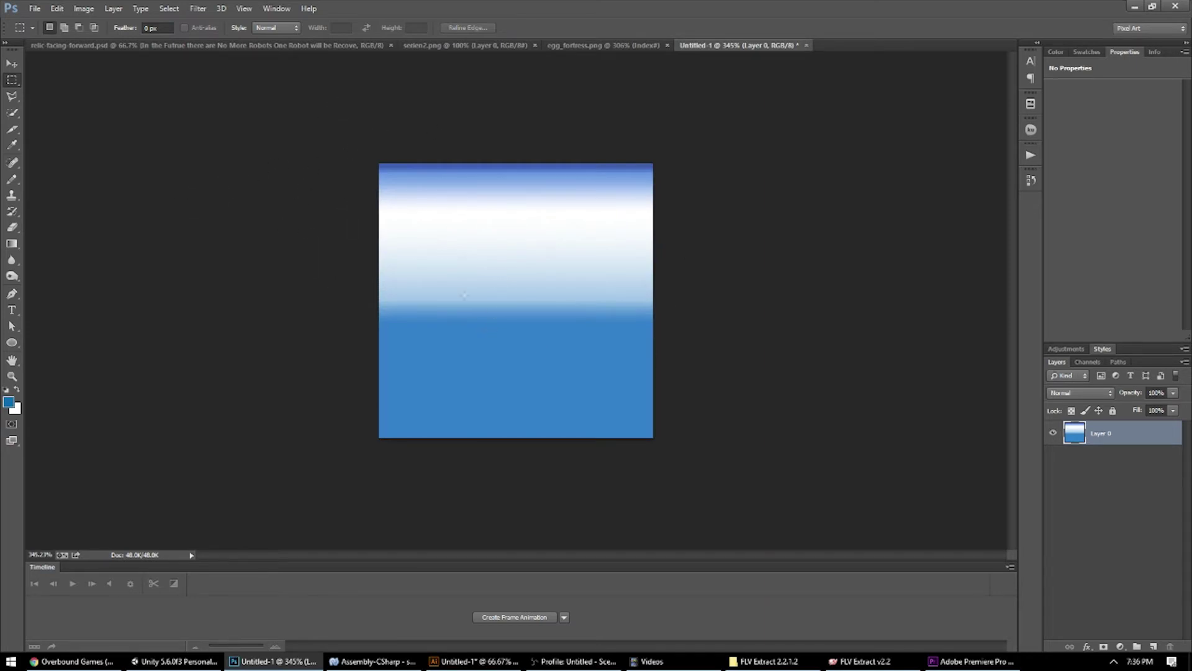
pyautogui.click(77, 14)
pyautogui.moveTo(94, 25)
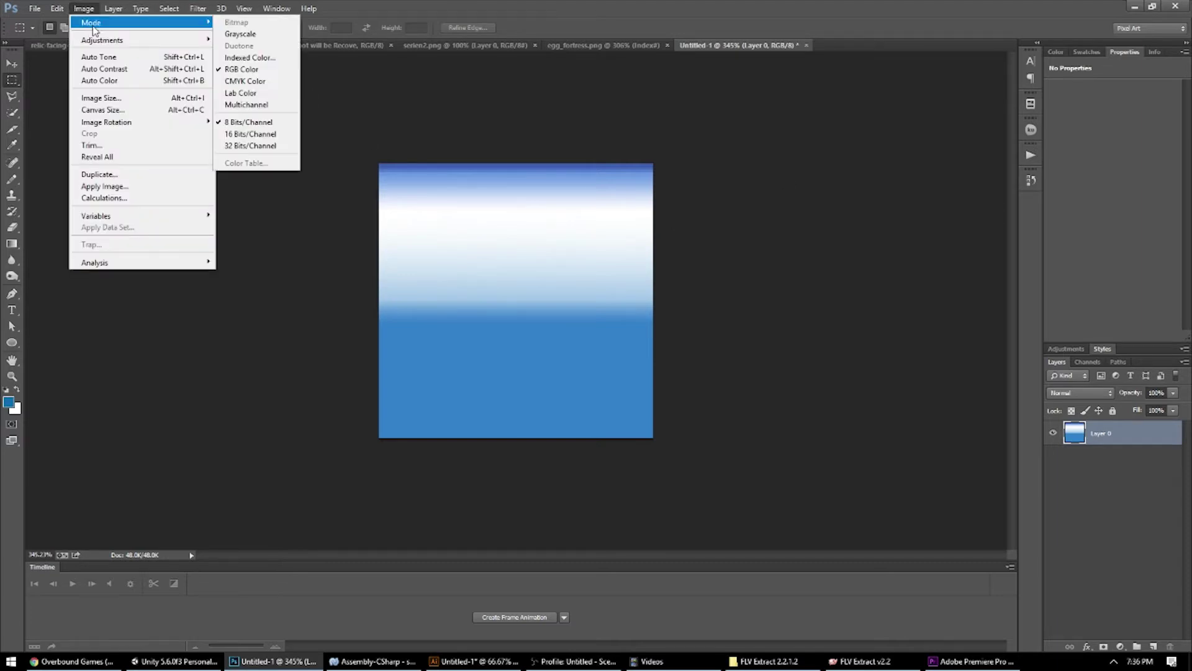
pyautogui.click(261, 57)
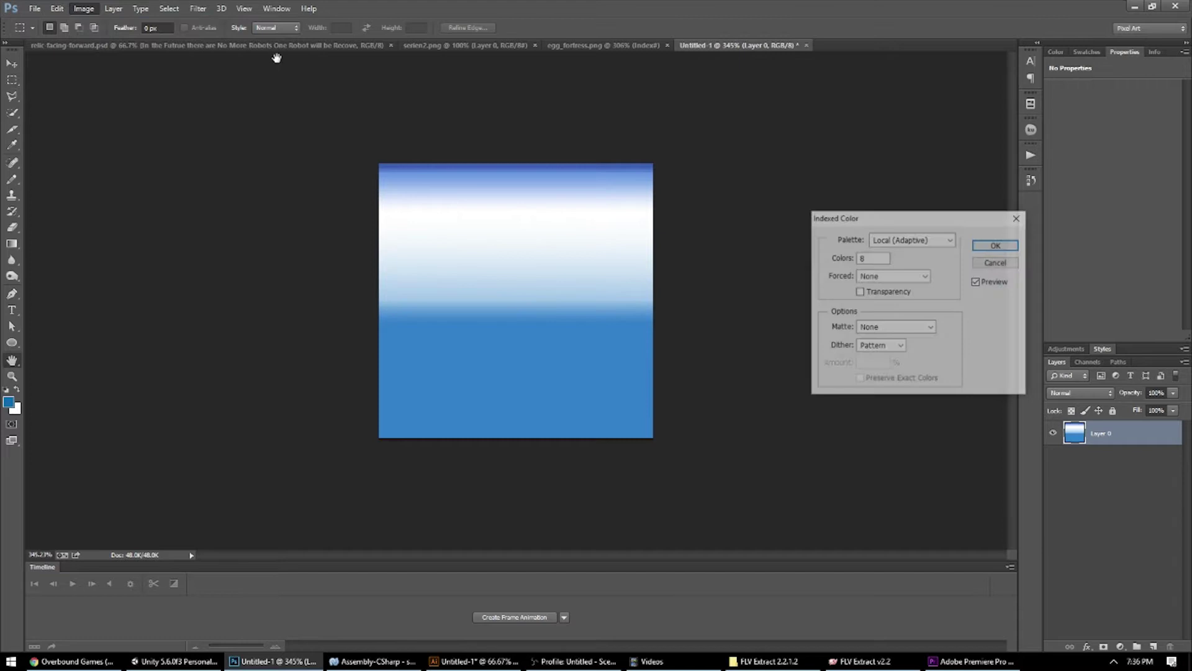
pyautogui.moveTo(880, 221); pyautogui.dragTo(762, 187)
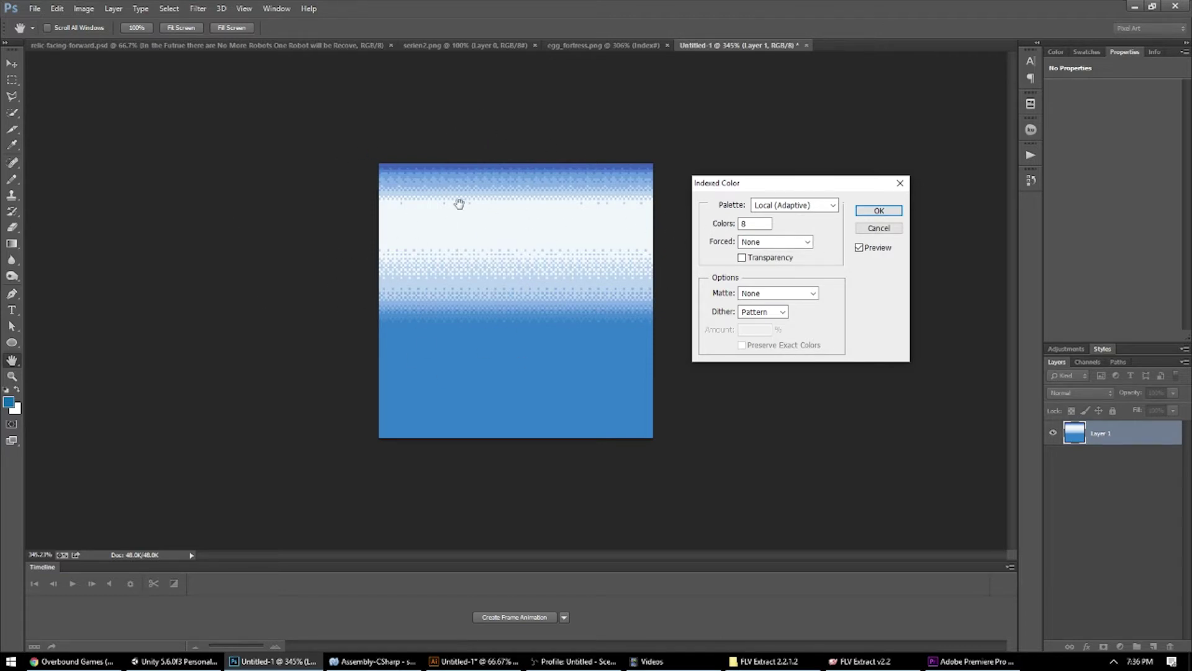
# Compare Local (Selective) and keep the Local (Adaptive) palette.
pyautogui.click(798, 205)
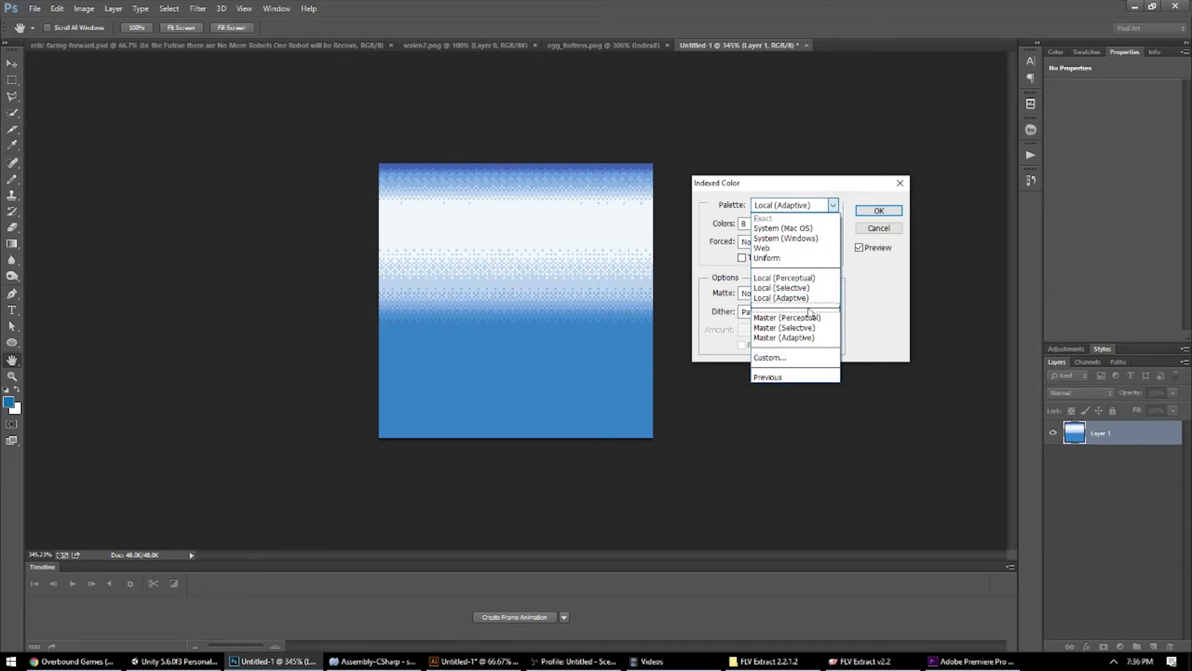
pyautogui.click(802, 288)
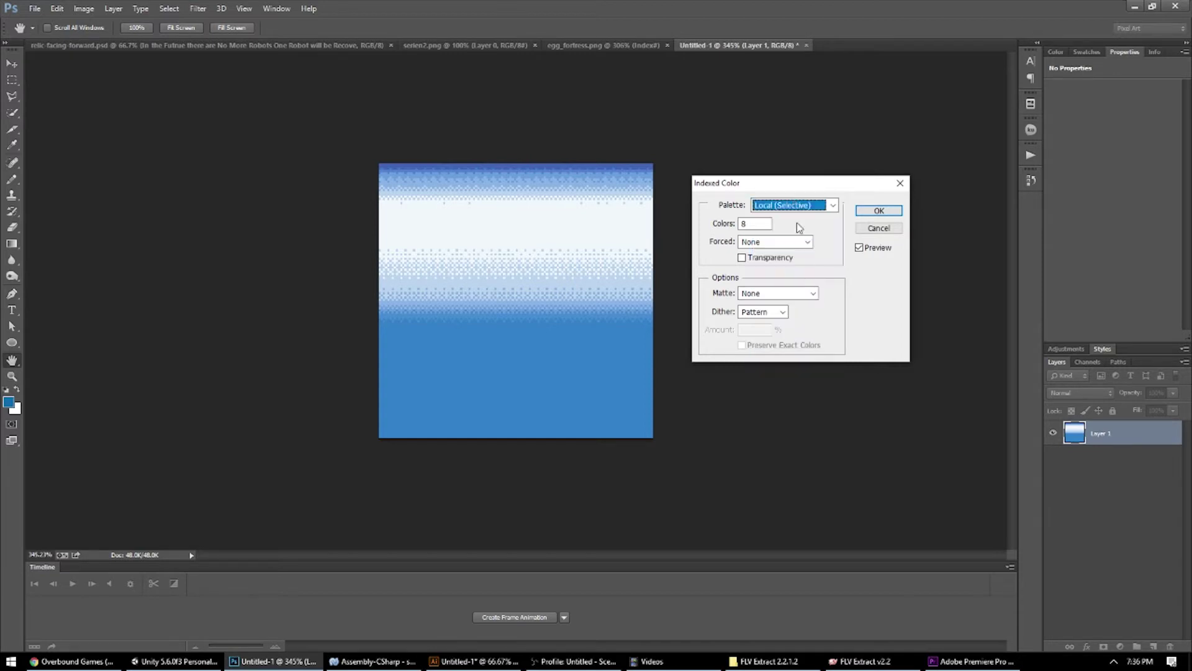
pyautogui.click(796, 206)
pyautogui.click(795, 298)
# Edit the Colors count, previewing the gradient at 4 colours with Pattern dither.
pyautogui.click(747, 224)
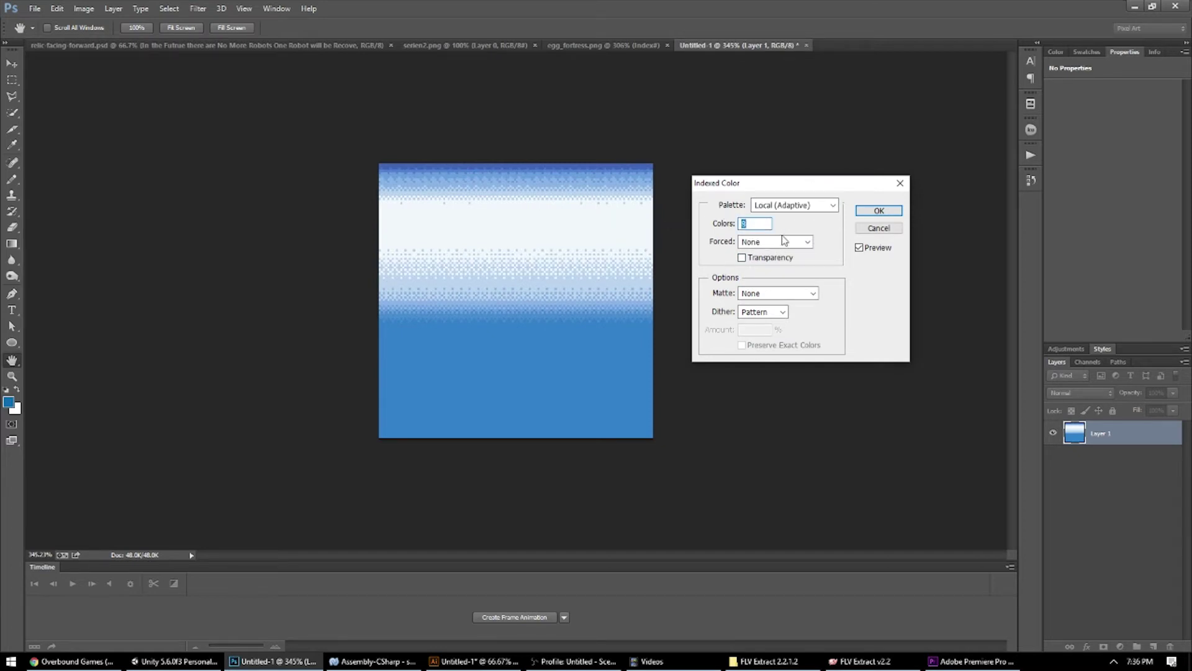
pyautogui.write('16')
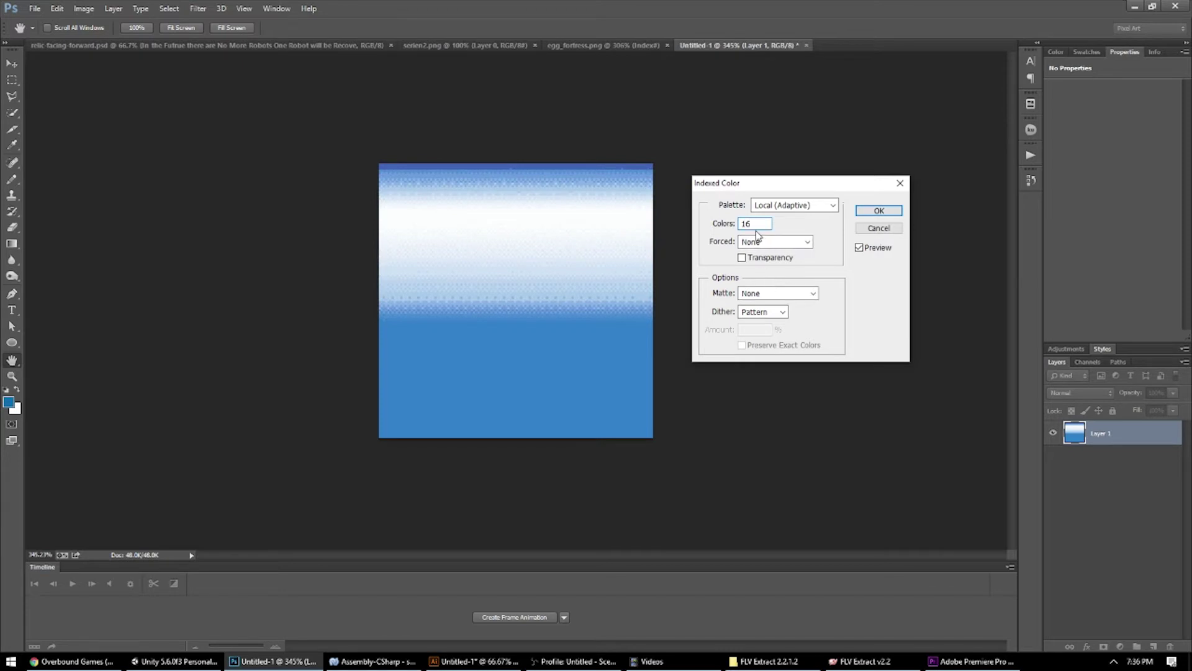
pyautogui.doubleClick(750, 224)
pyautogui.write('816')
pyautogui.press('Tab')
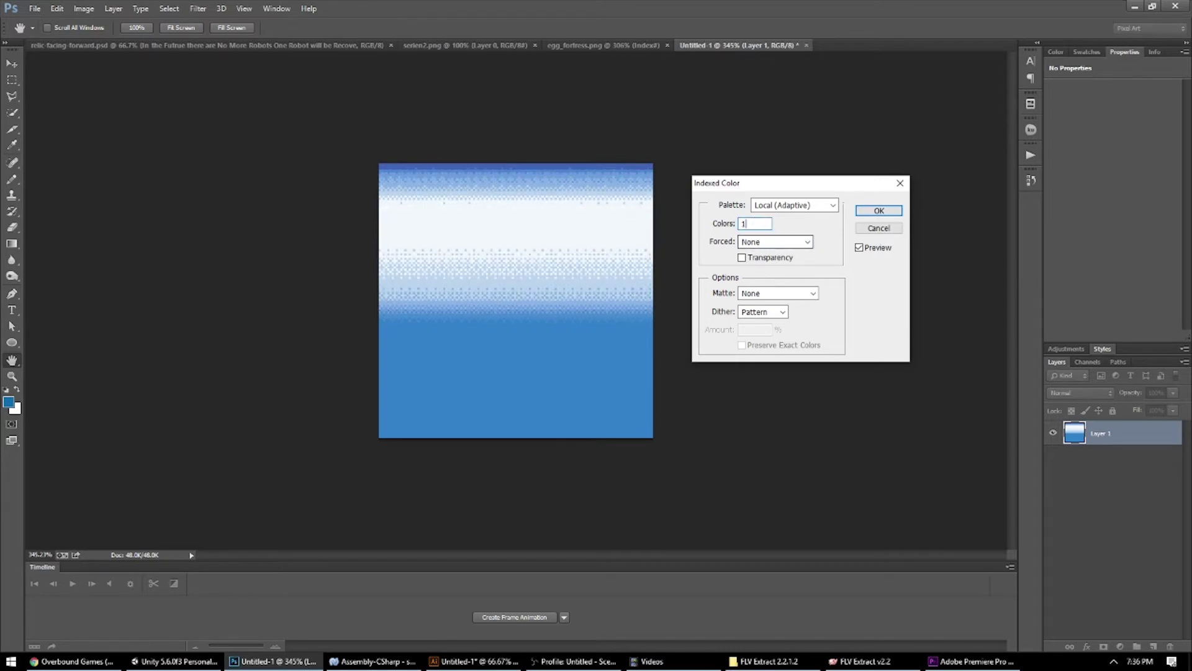
pyautogui.hotkey('shift', 'Tab')
pyautogui.write('4')
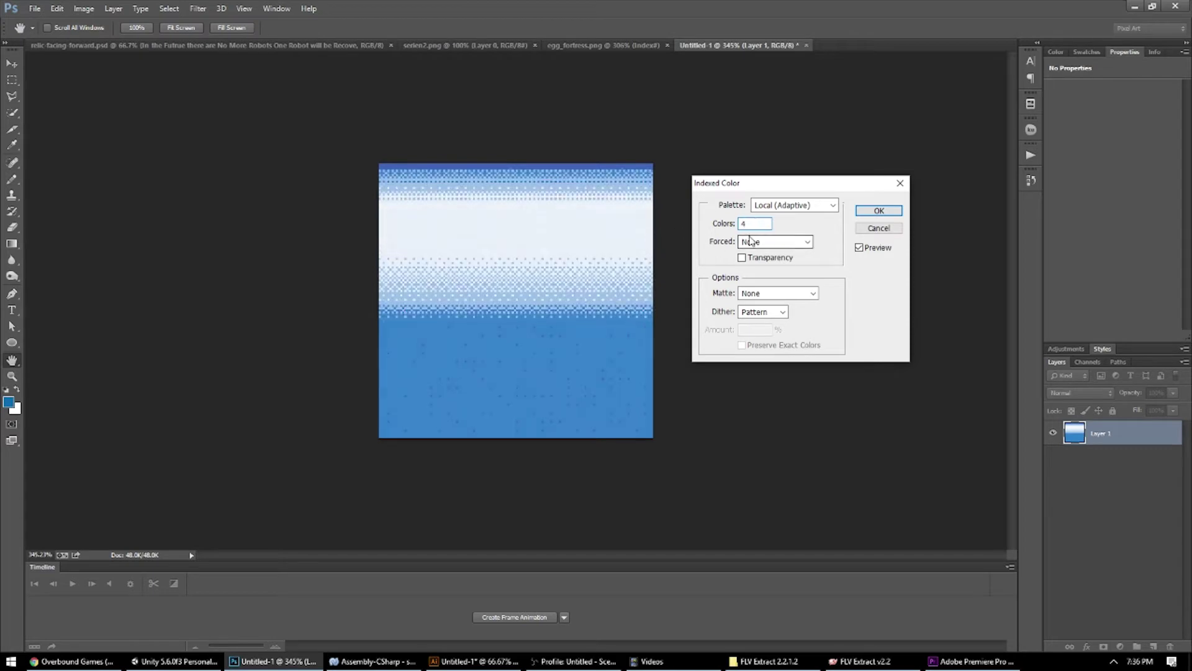
pyautogui.write('1')
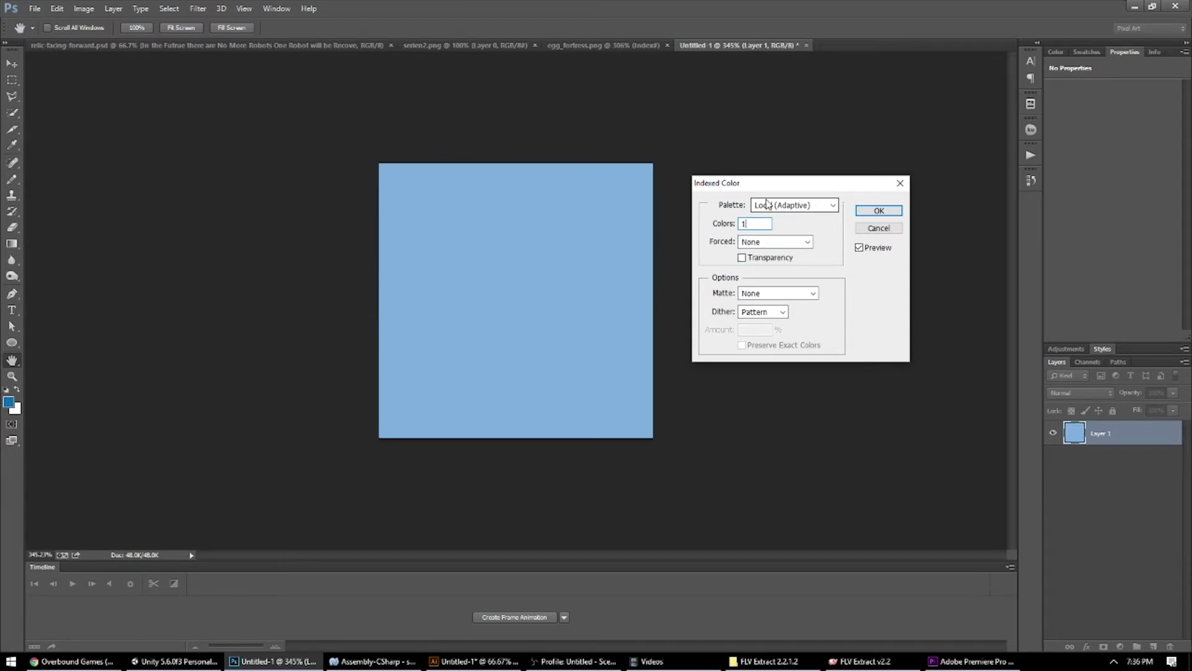
pyautogui.write('8')
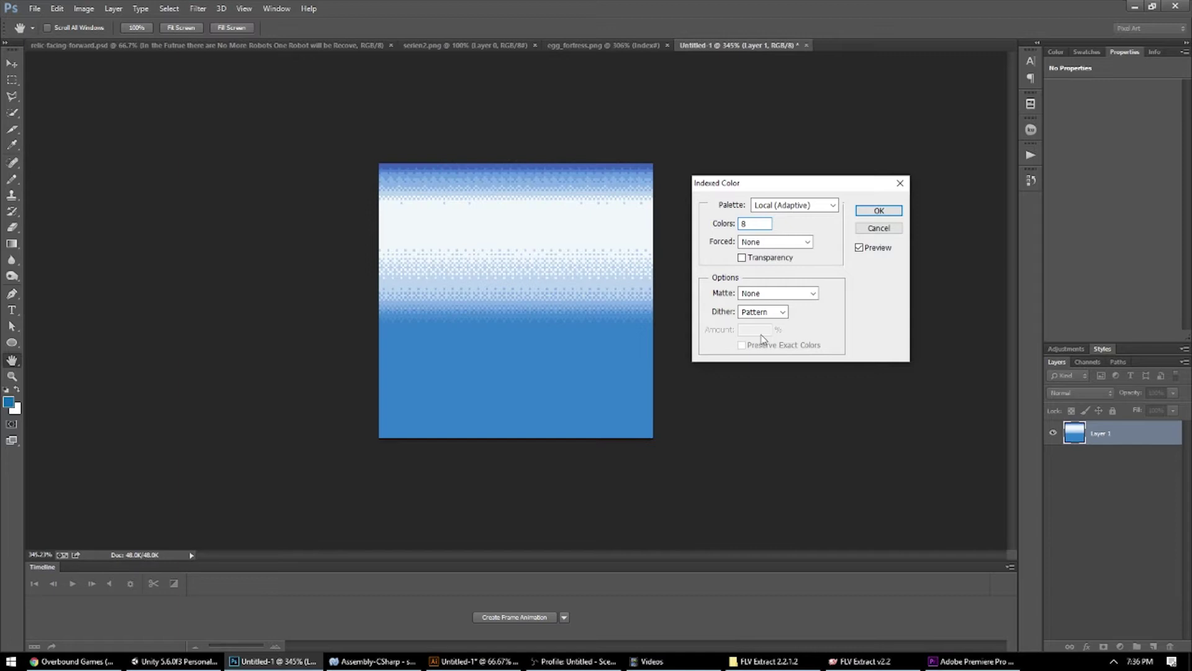
pyautogui.click(755, 312)
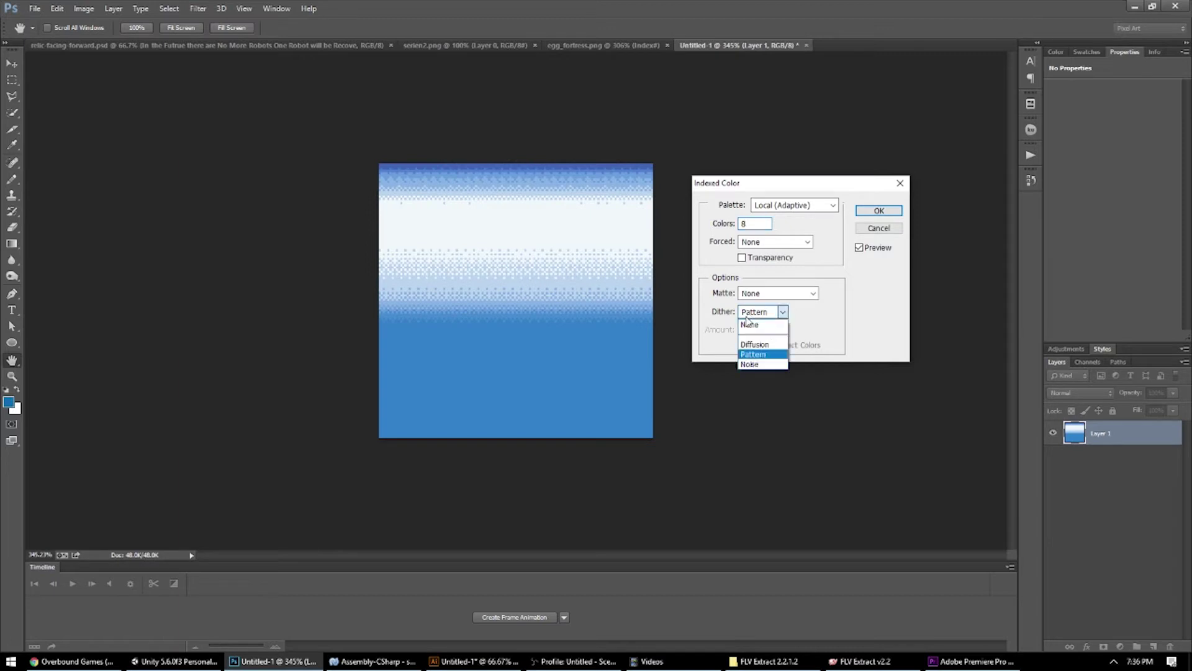
pyautogui.click(751, 322)
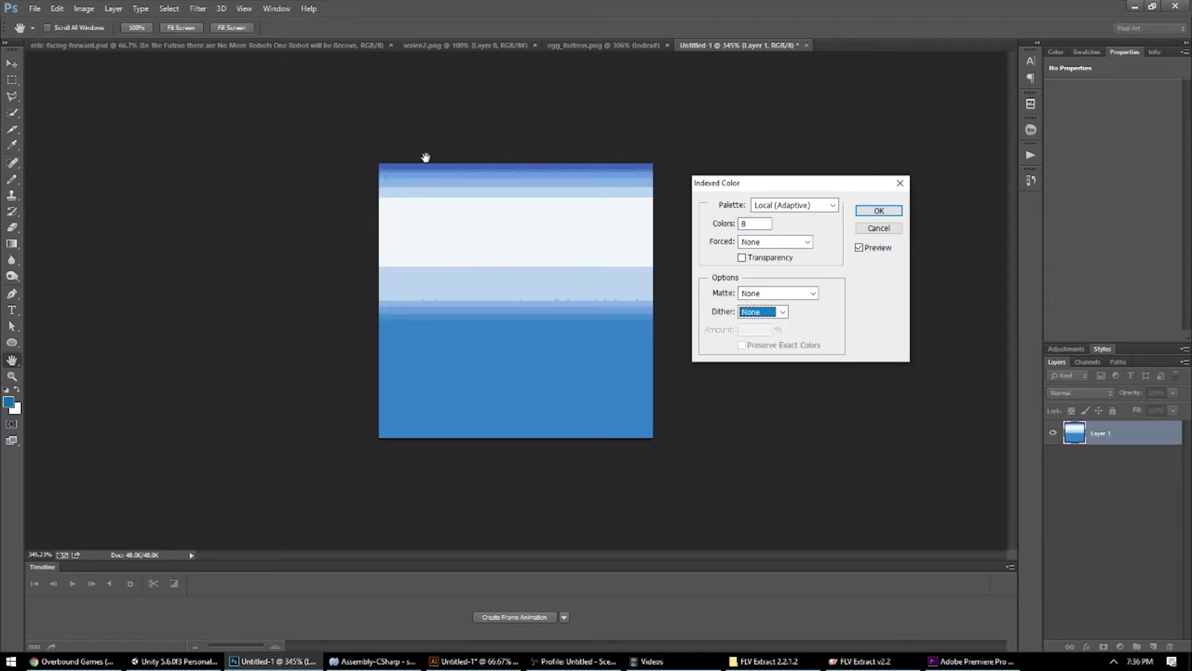
pyautogui.click(783, 311)
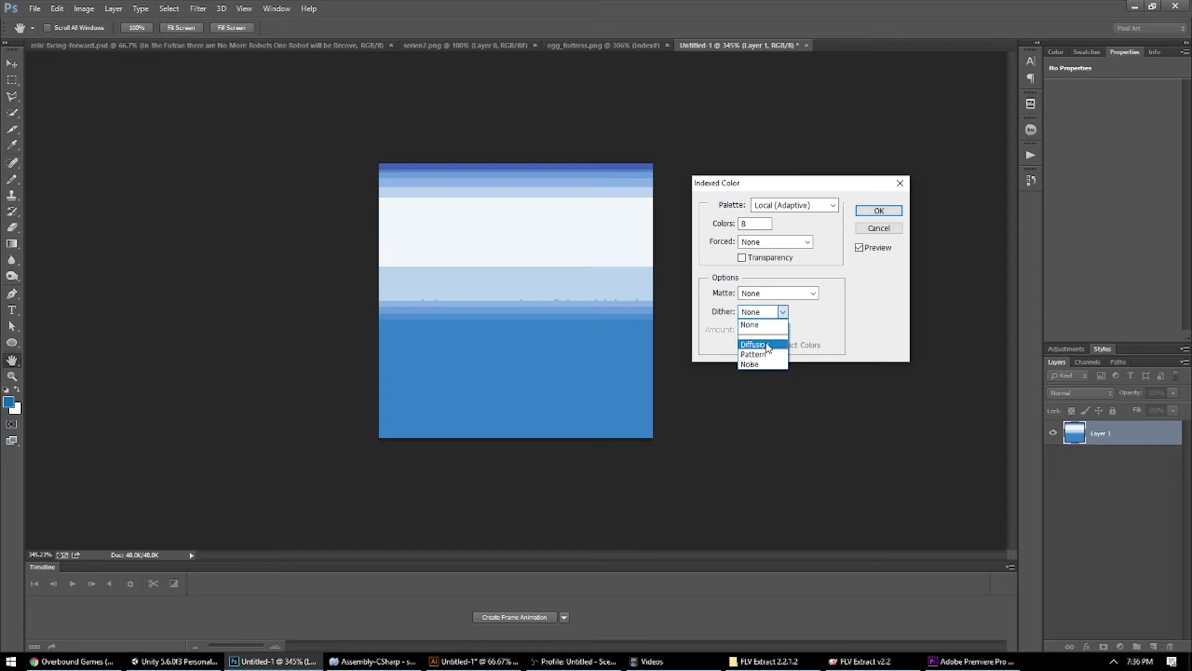
pyautogui.click(752, 331)
pyautogui.press('Tab')
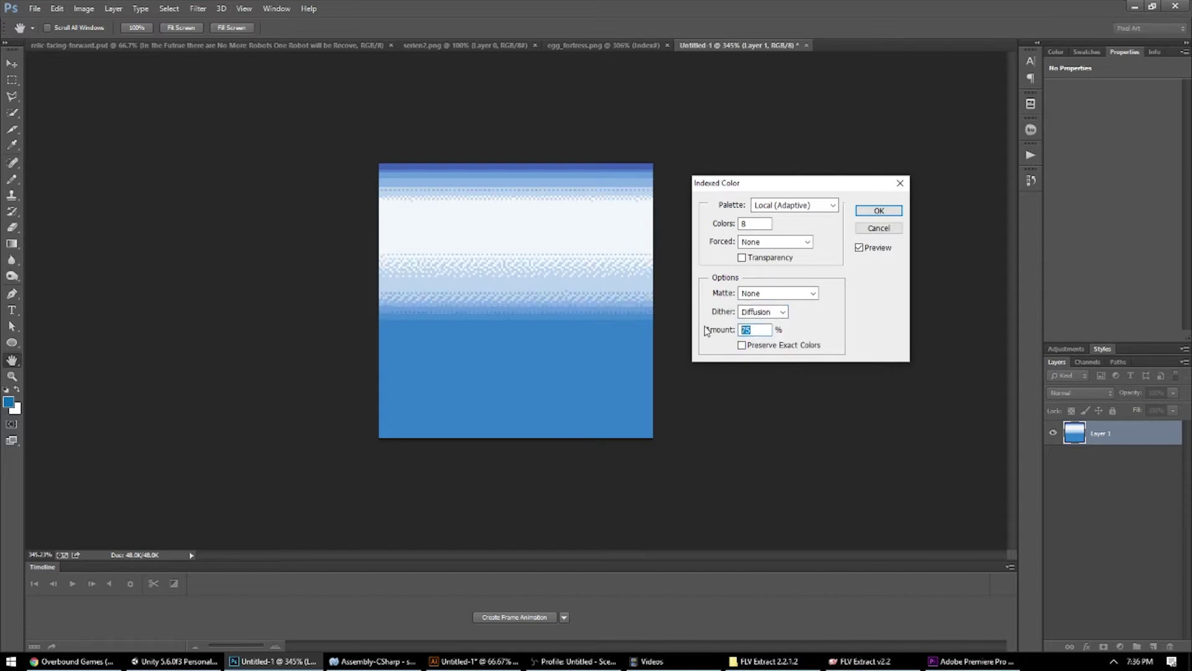
pyautogui.write('25')
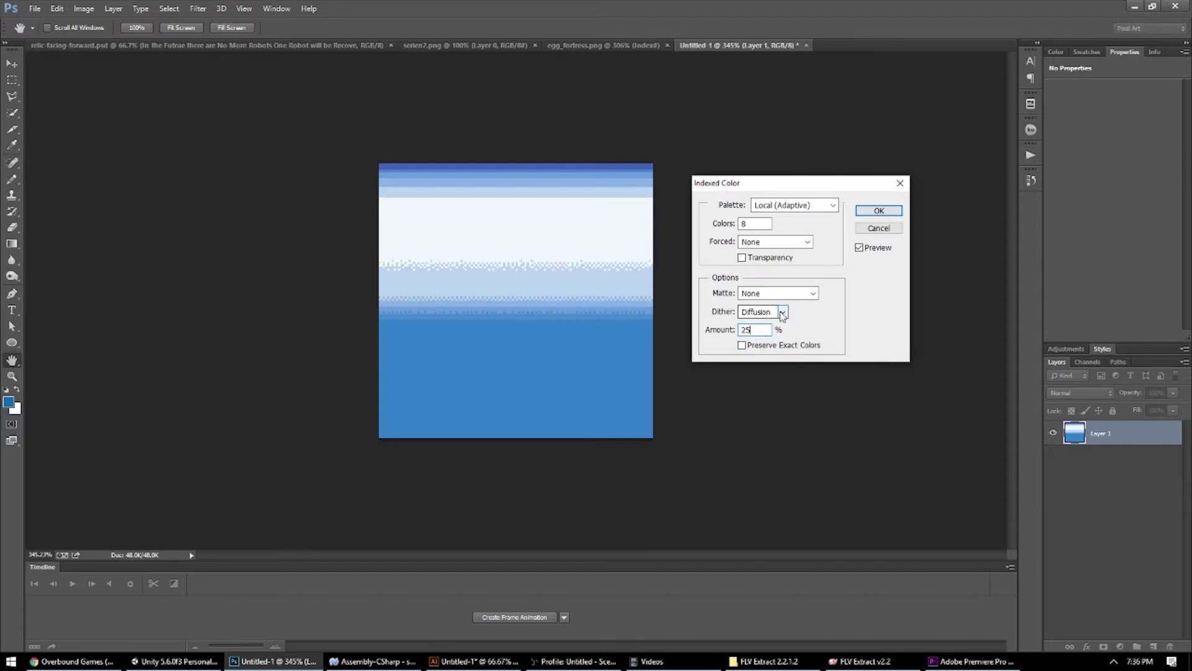
pyautogui.write('100')
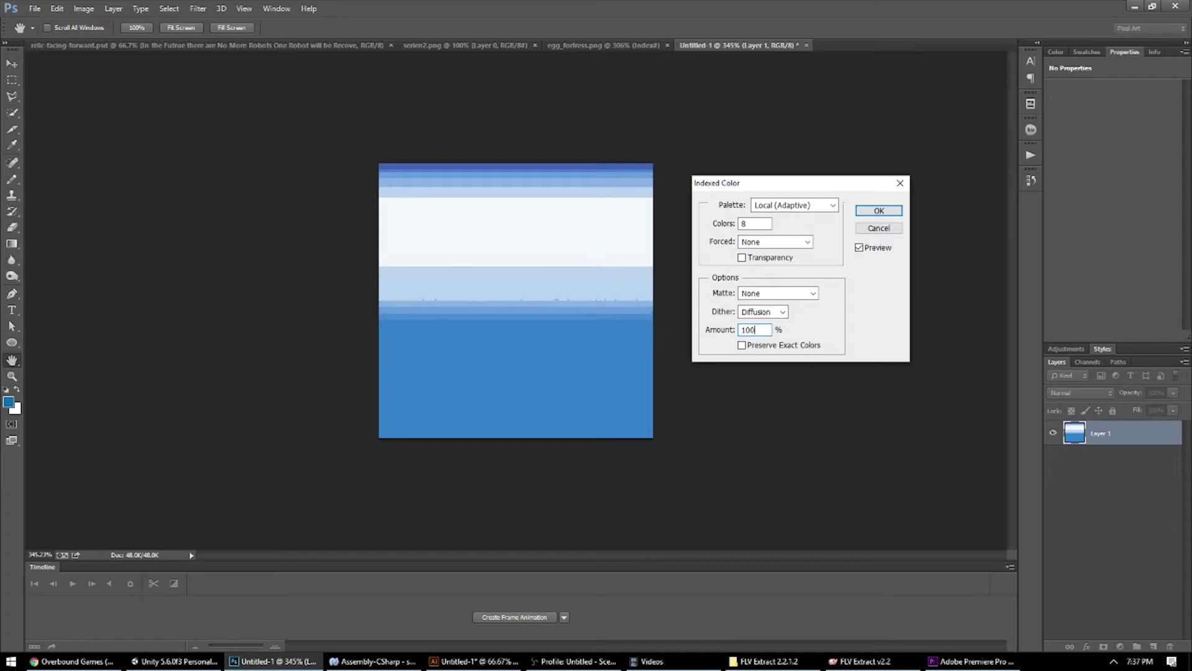
pyautogui.click(781, 313)
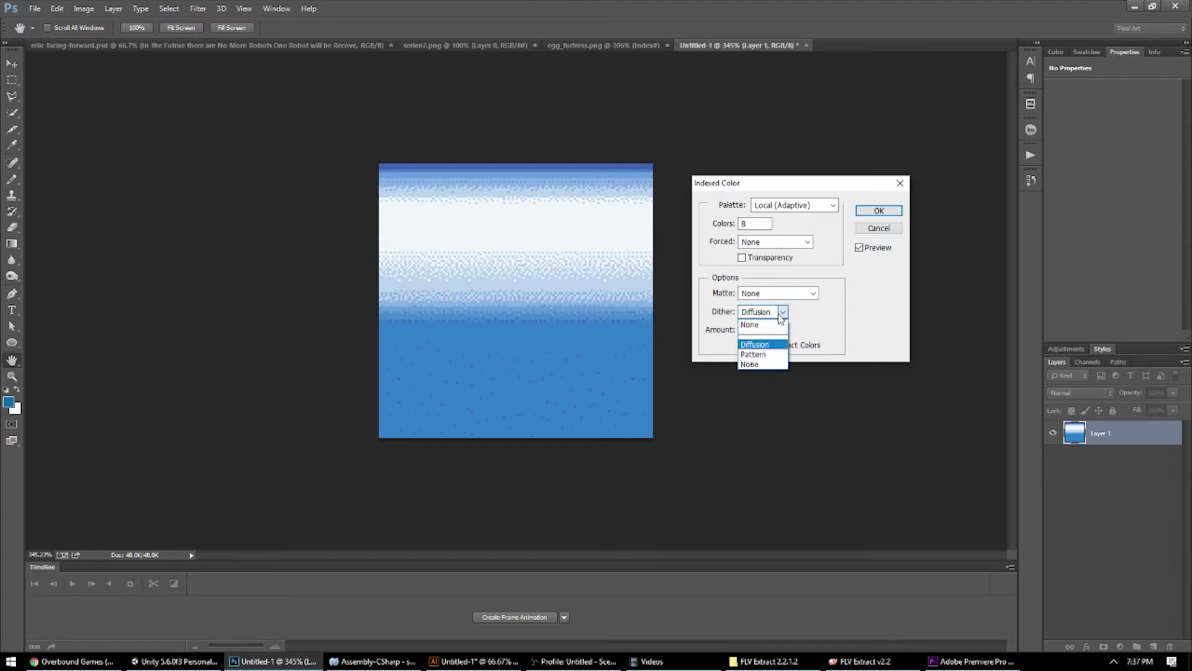
pyautogui.click(761, 365)
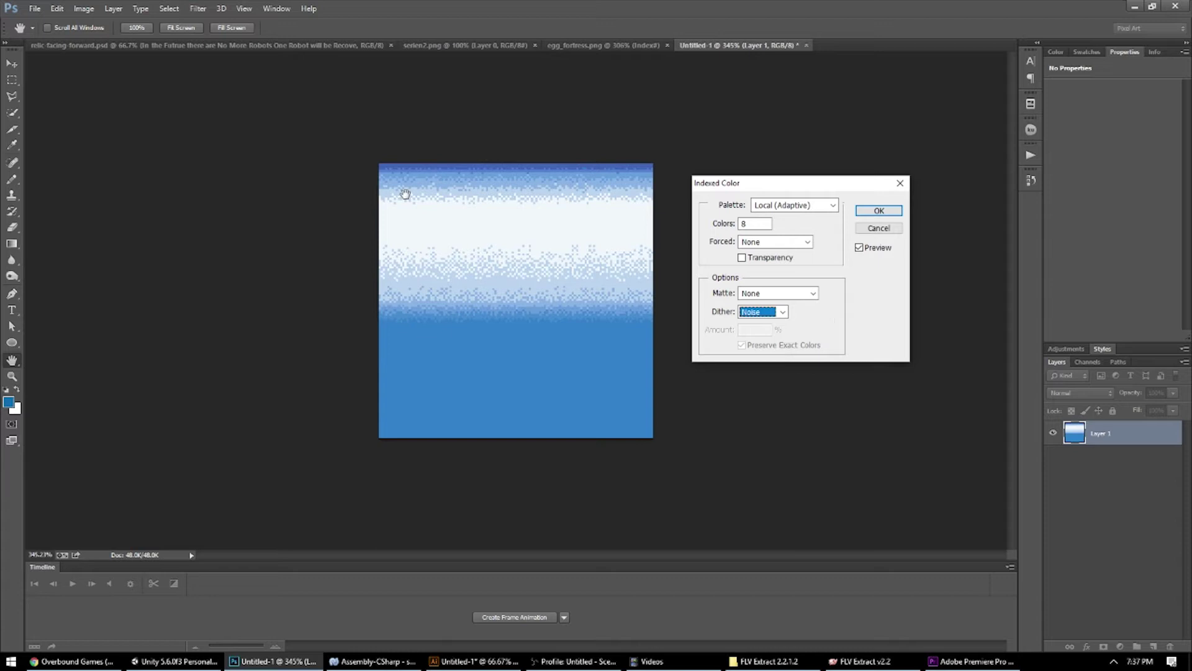
pyautogui.click(781, 311)
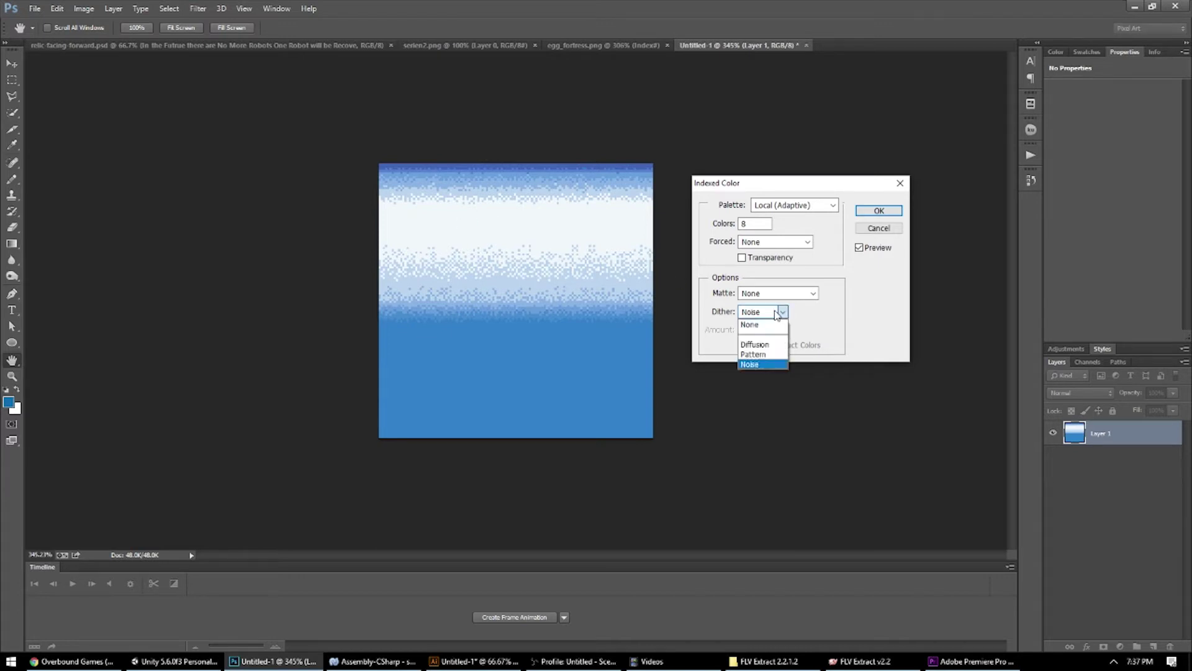
pyautogui.click(756, 352)
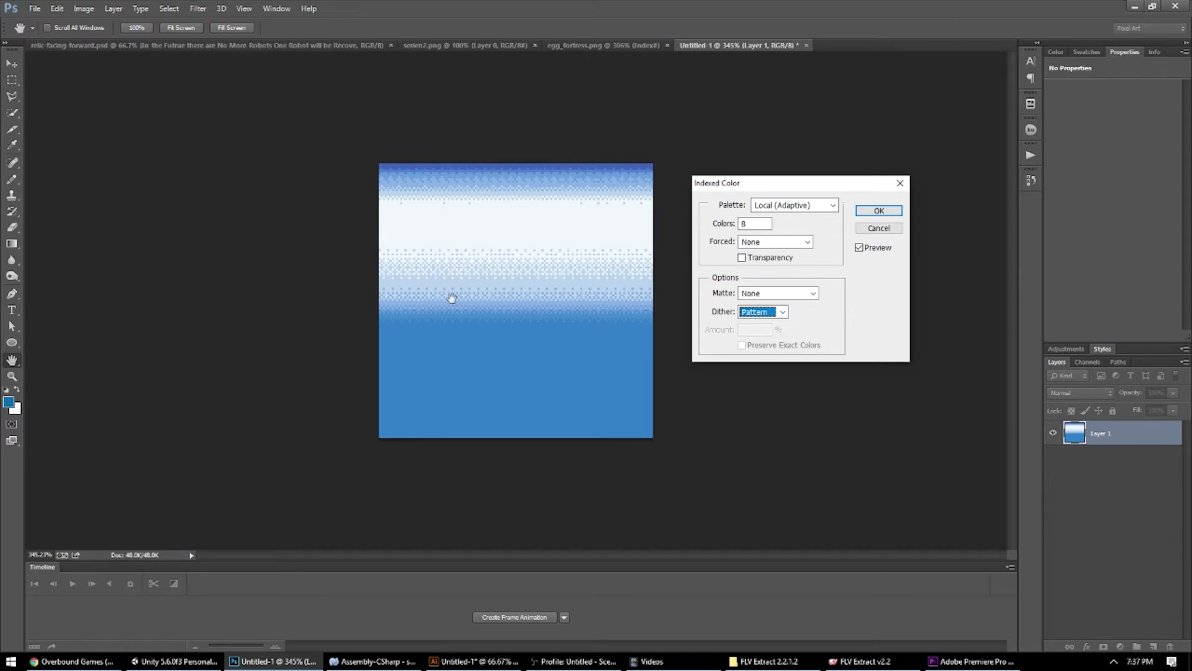
pyautogui.click(758, 314)
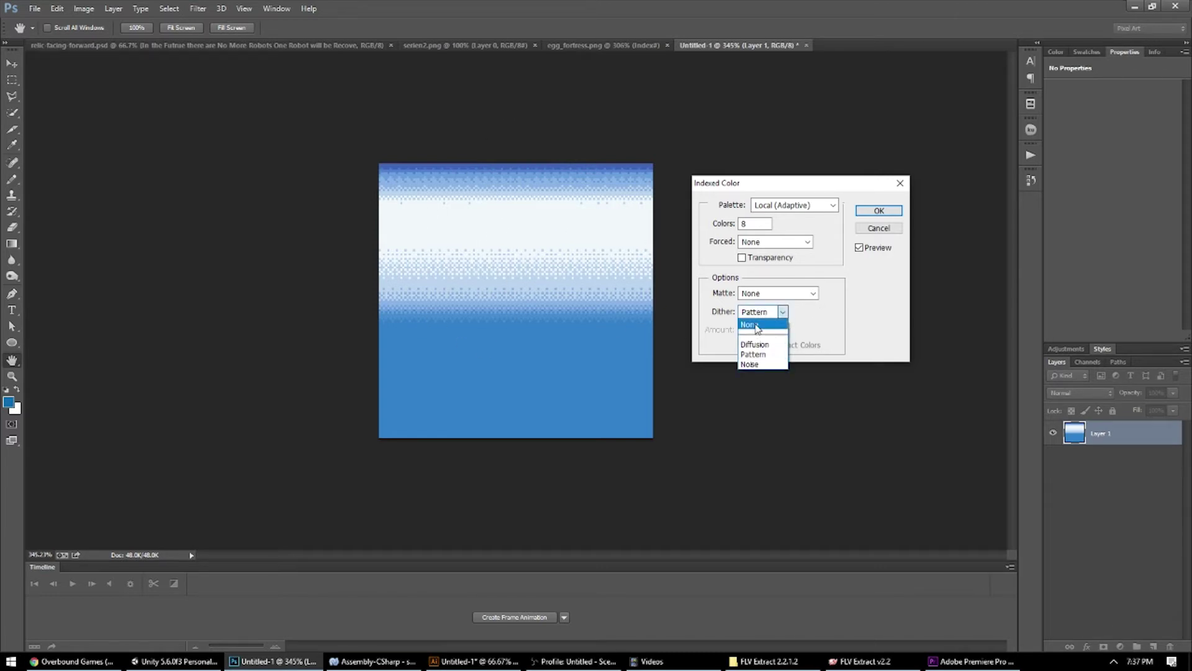
pyautogui.click(756, 325)
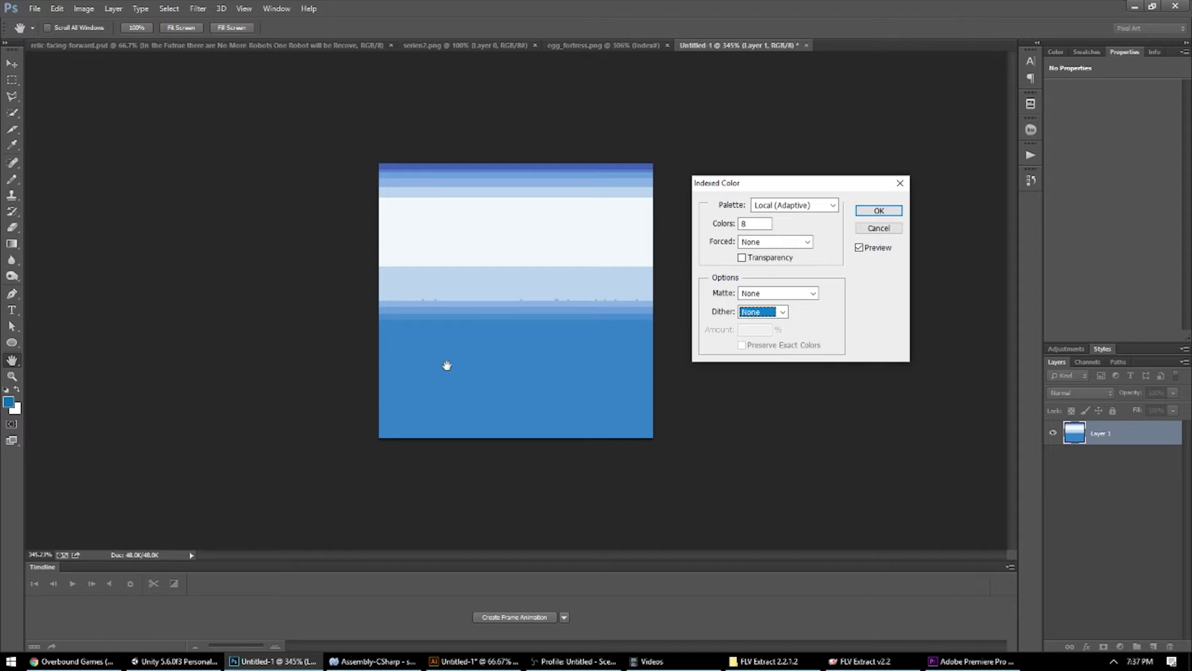
pyautogui.click(782, 312)
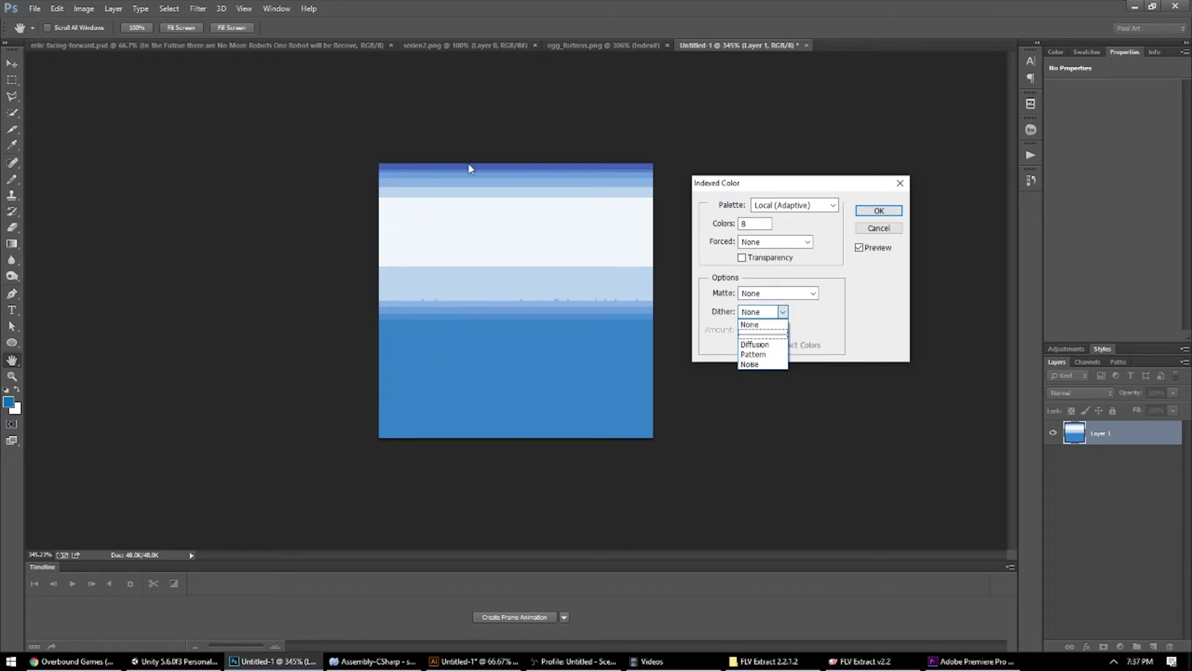
pyautogui.click(764, 355)
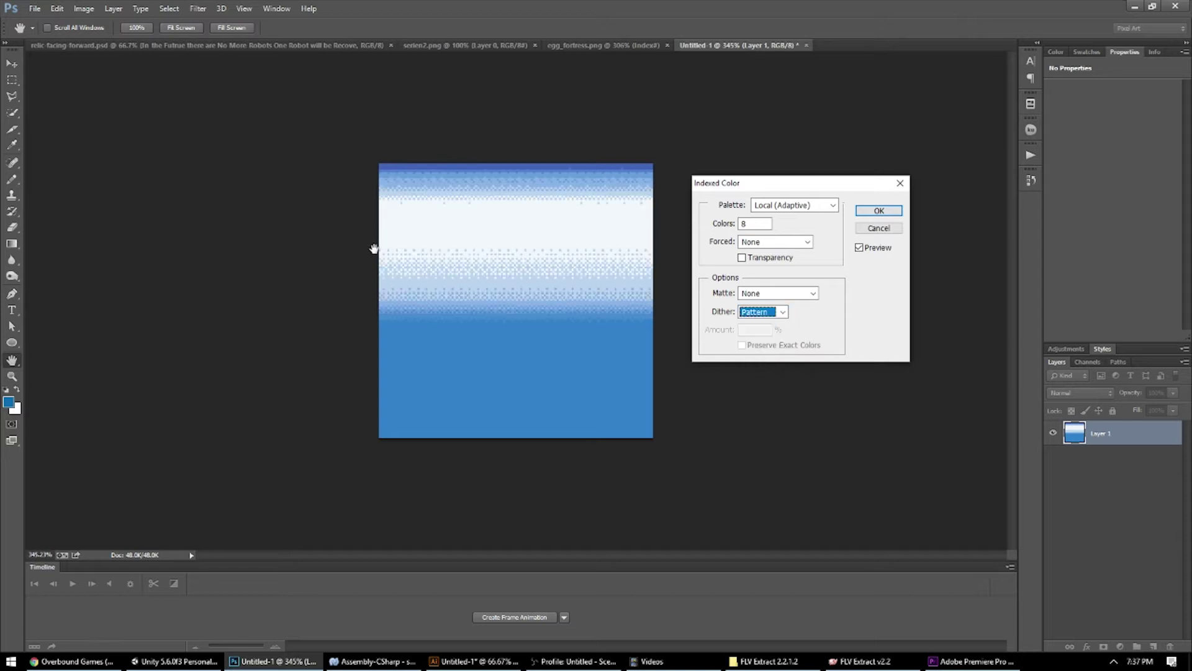
# Apply the Indexed Color conversion, then switch the image mode to RGB Color.
pyautogui.click(890, 214)
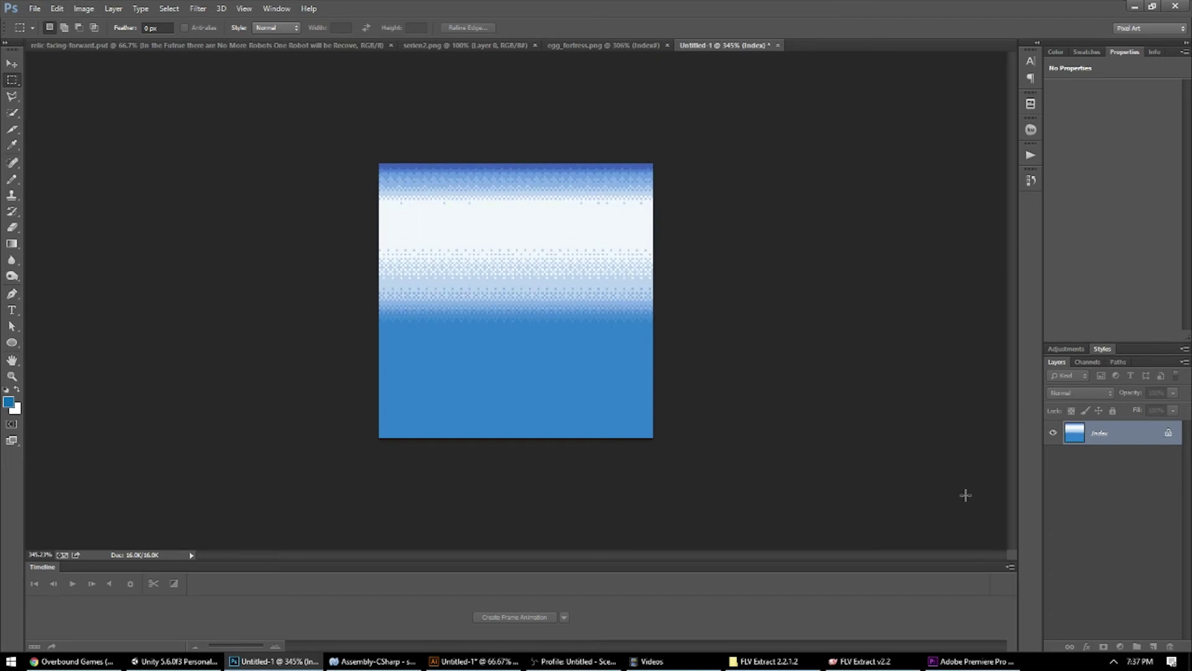
pyautogui.click(84, 8)
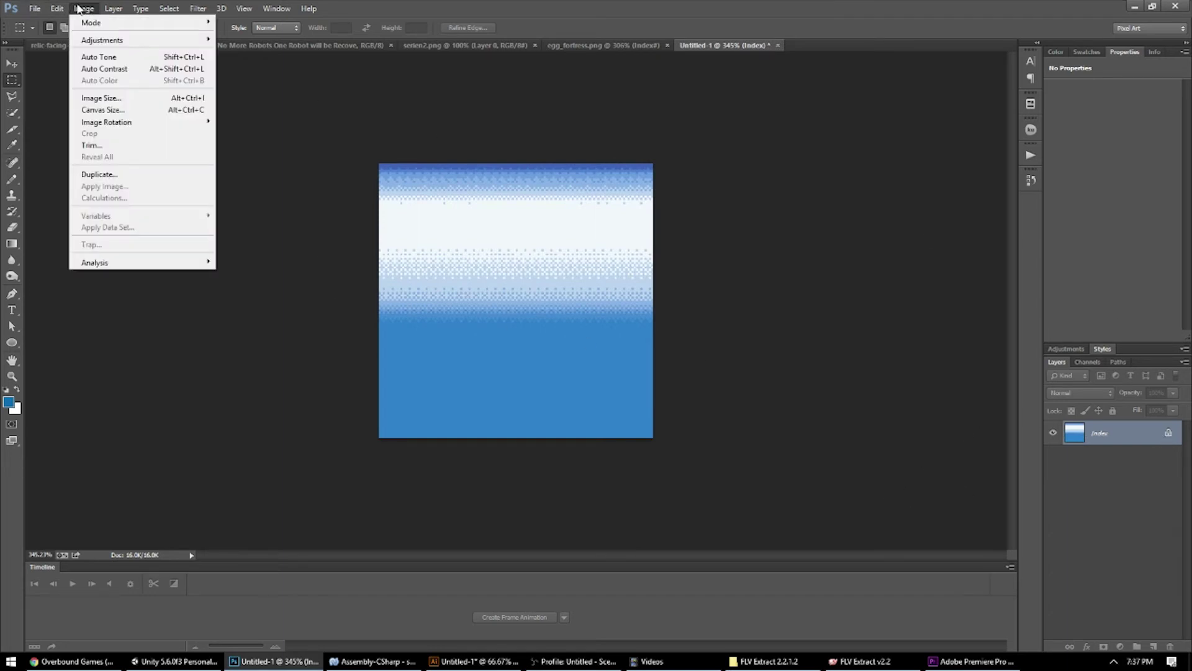
pyautogui.moveTo(131, 25)
pyautogui.moveTo(87, 24)
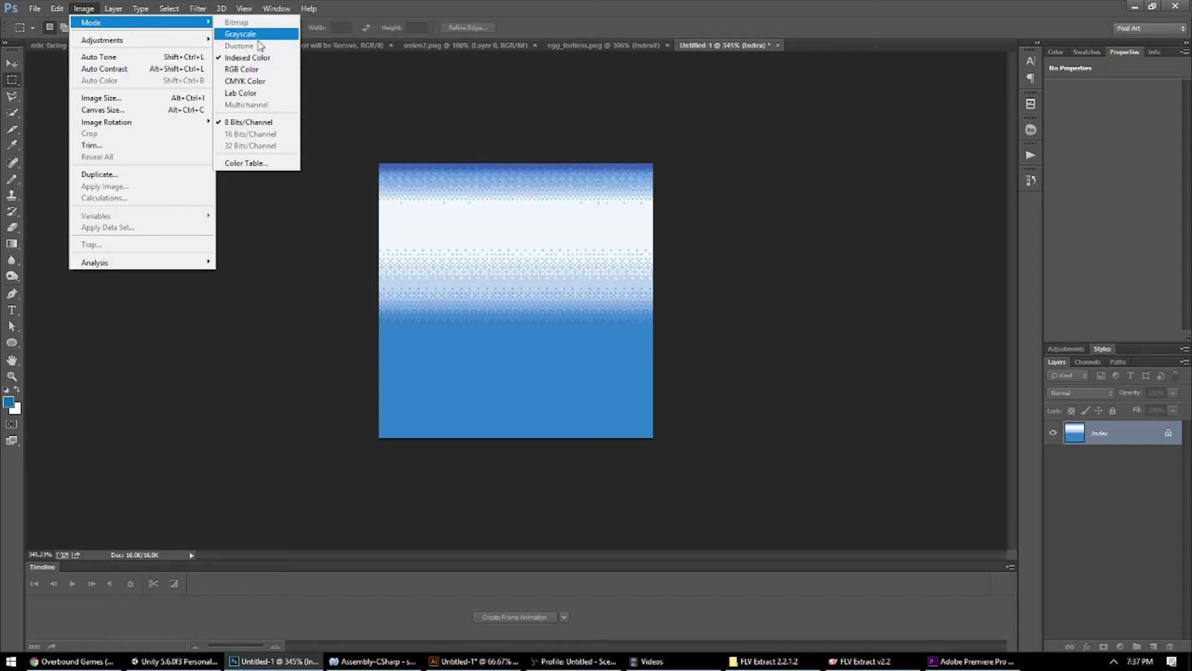
pyautogui.click(266, 72)
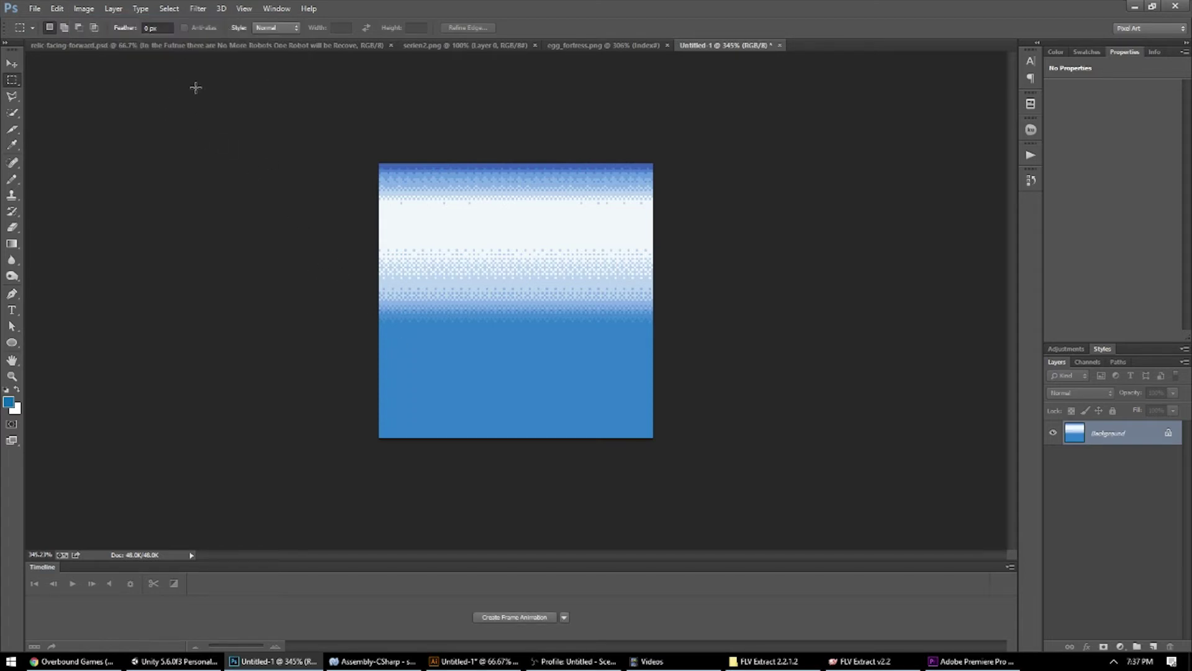
# Open the Filter Gallery with Ocean Ripple, zoom the preview to 400%, set ripple size 2.
pyautogui.click(199, 11)
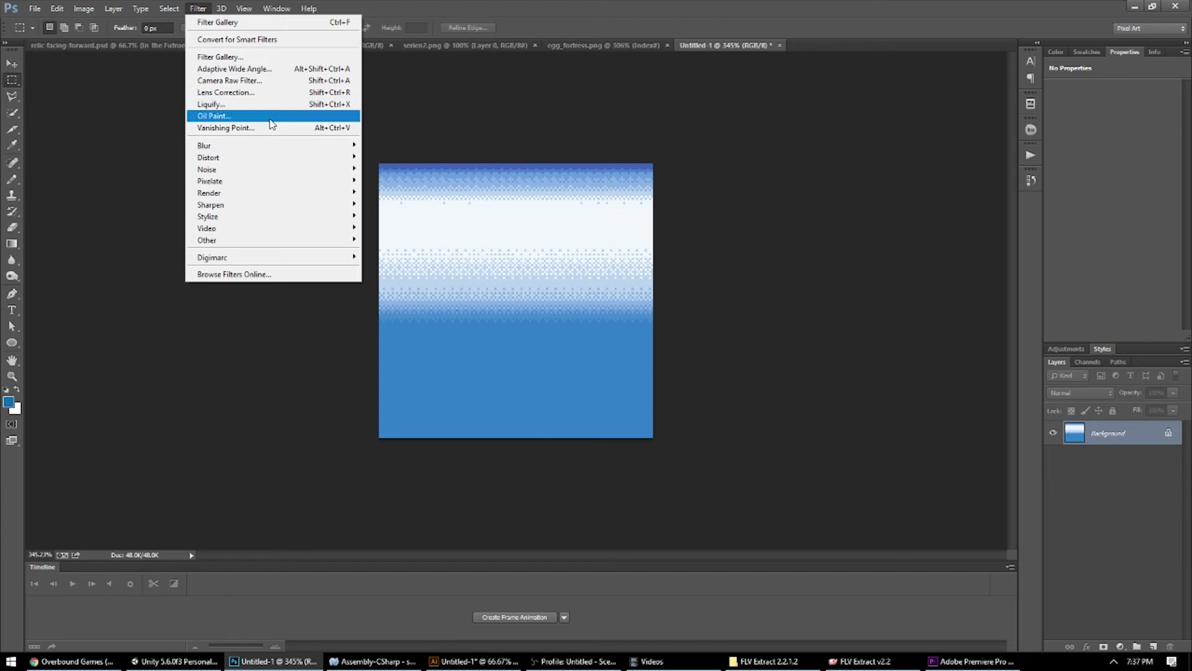
pyautogui.click(274, 57)
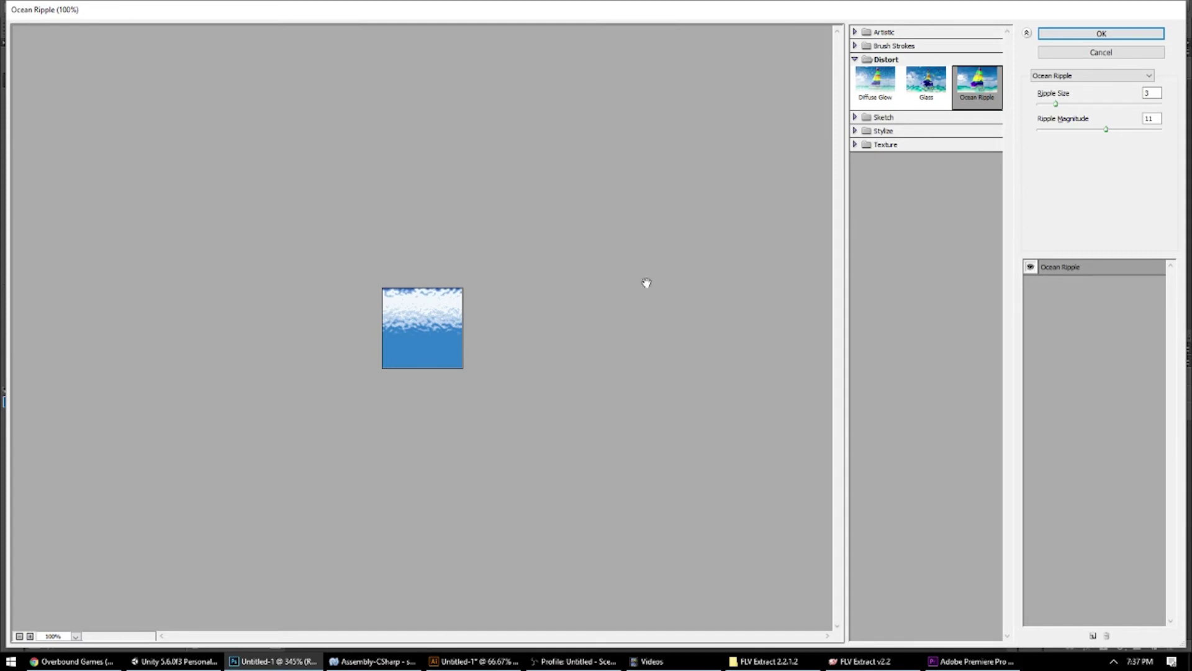
pyautogui.click(30, 637)
pyautogui.click(30, 637)
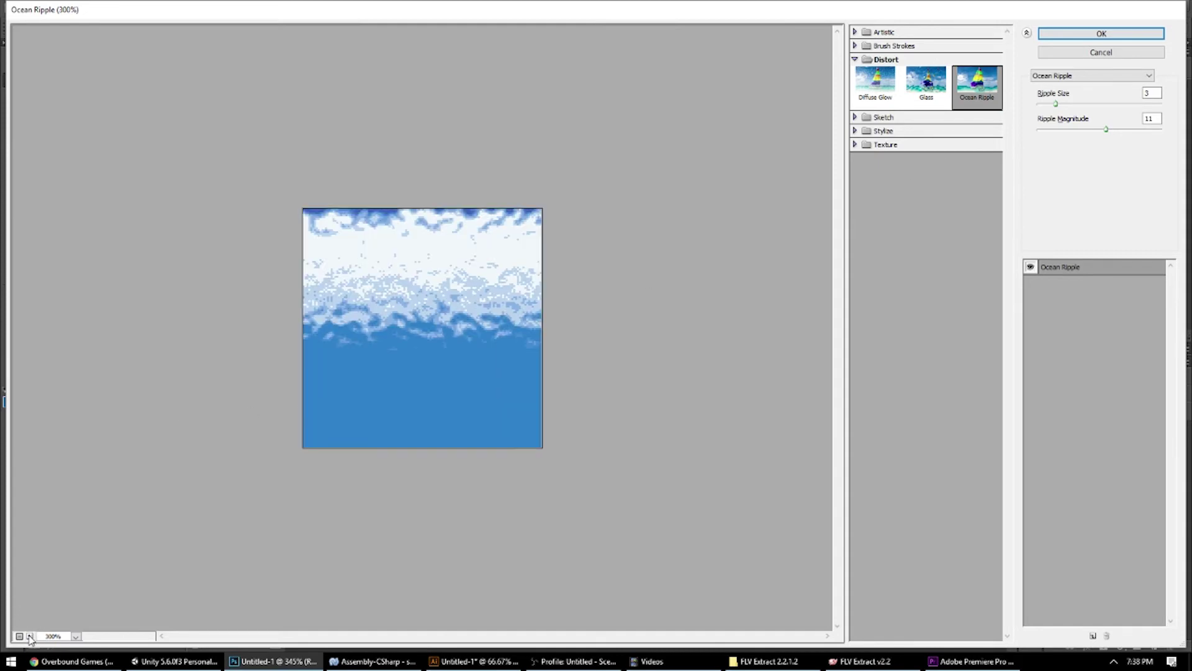
pyautogui.click(30, 636)
pyautogui.click(30, 637)
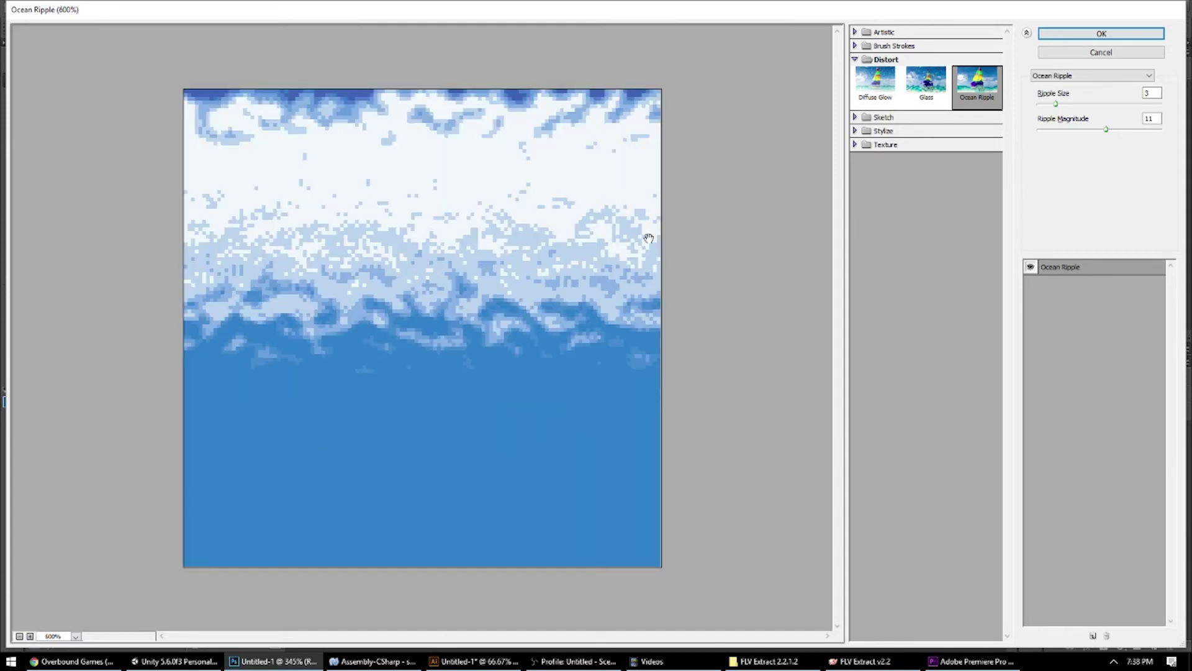
pyautogui.moveTo(1055, 104); pyautogui.dragTo(1050, 106)
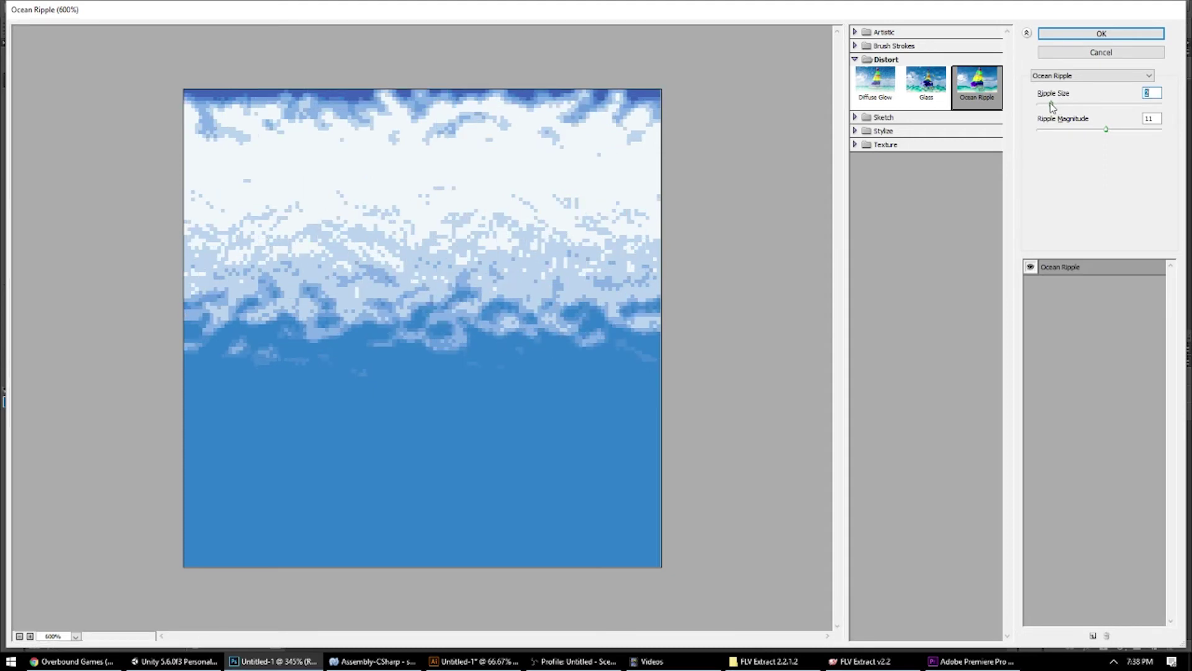
# Compare Glass and Diffuse Glow, then return to Ocean Ripple with larger ripple size and magnitude.
pyautogui.click(914, 93)
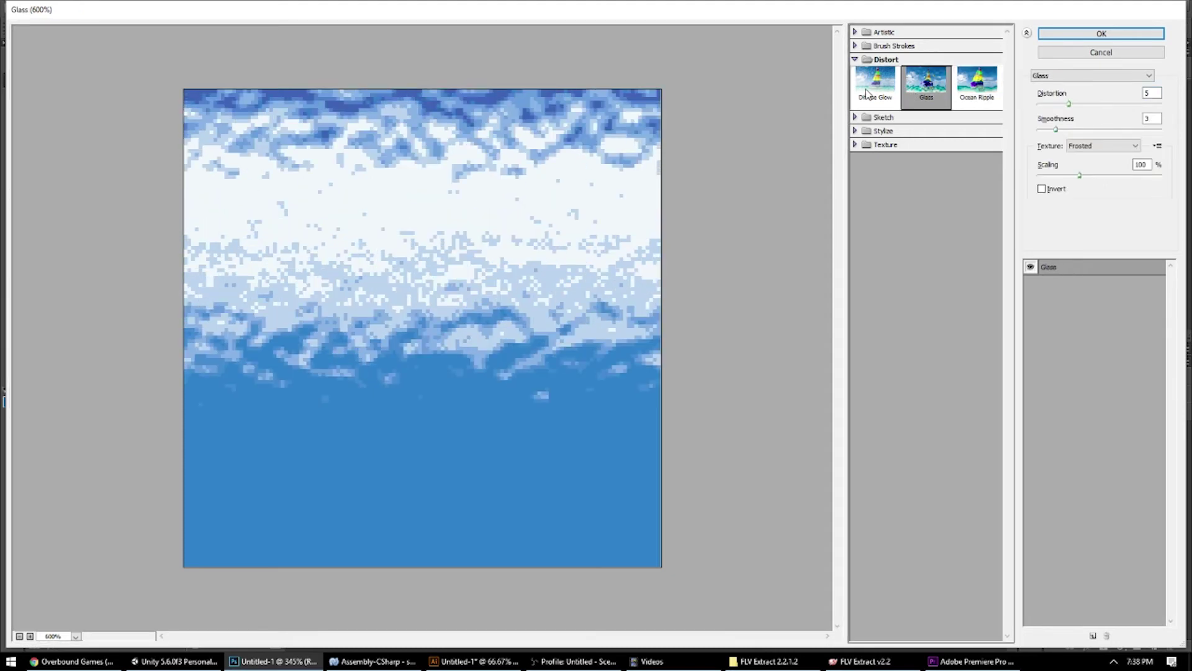
pyautogui.click(869, 93)
pyautogui.click(937, 93)
pyautogui.click(983, 98)
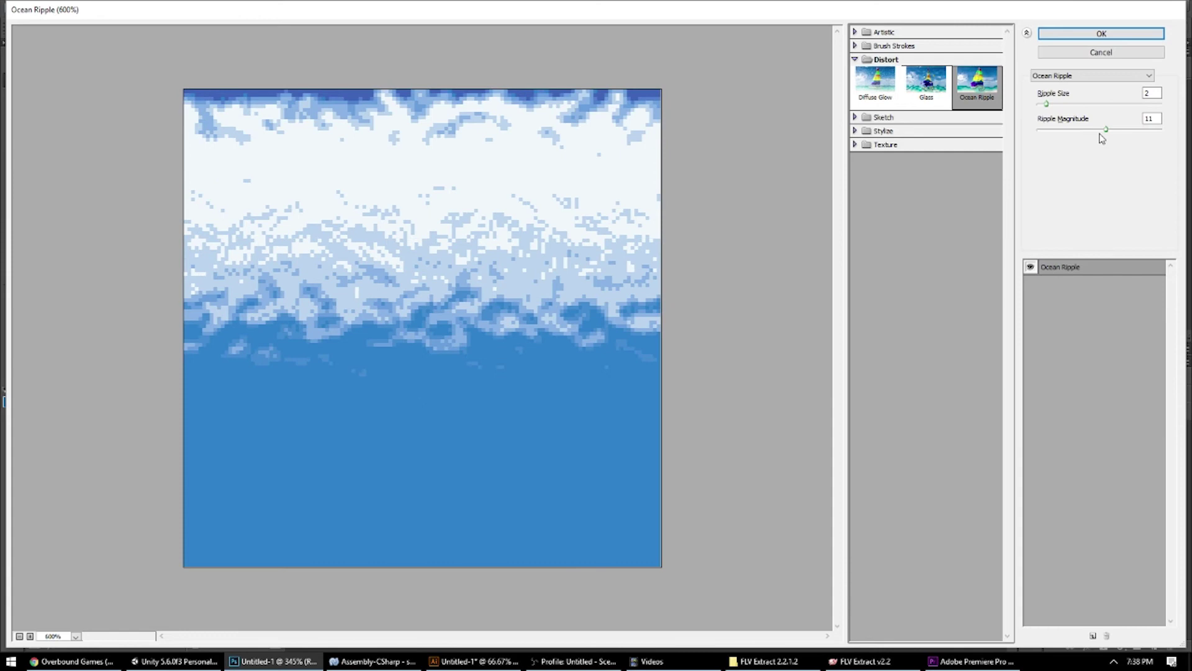
pyautogui.moveTo(1109, 130)
pyautogui.mouseDown()
pyautogui.moveTo(1064, 135)
pyautogui.moveTo(1109, 141)
pyautogui.mouseUp()
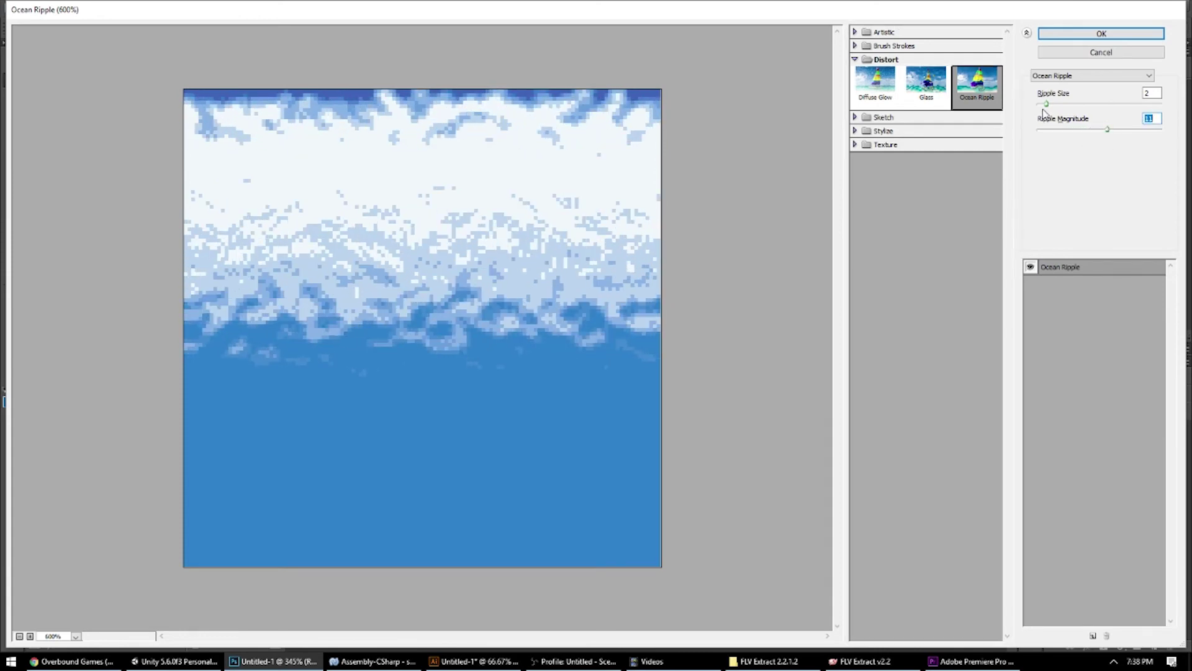
pyautogui.moveTo(1047, 104); pyautogui.dragTo(1094, 118)
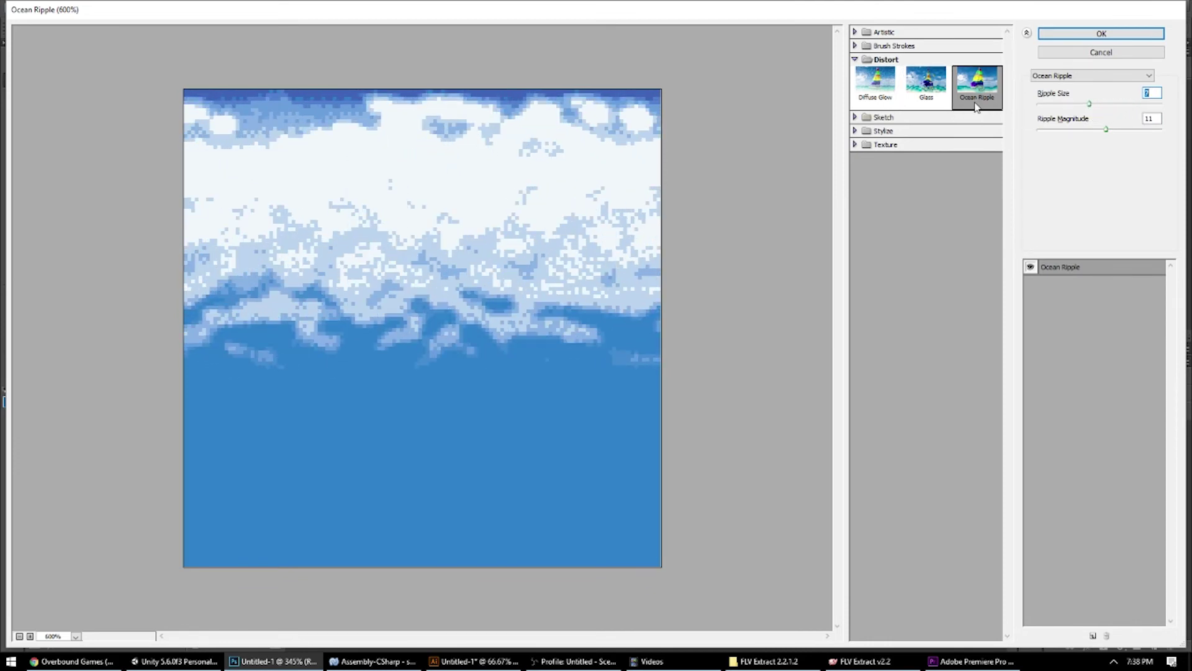
# Apply Glass distortion with Distortion 7 and Smoothness 7.
pyautogui.click(935, 101)
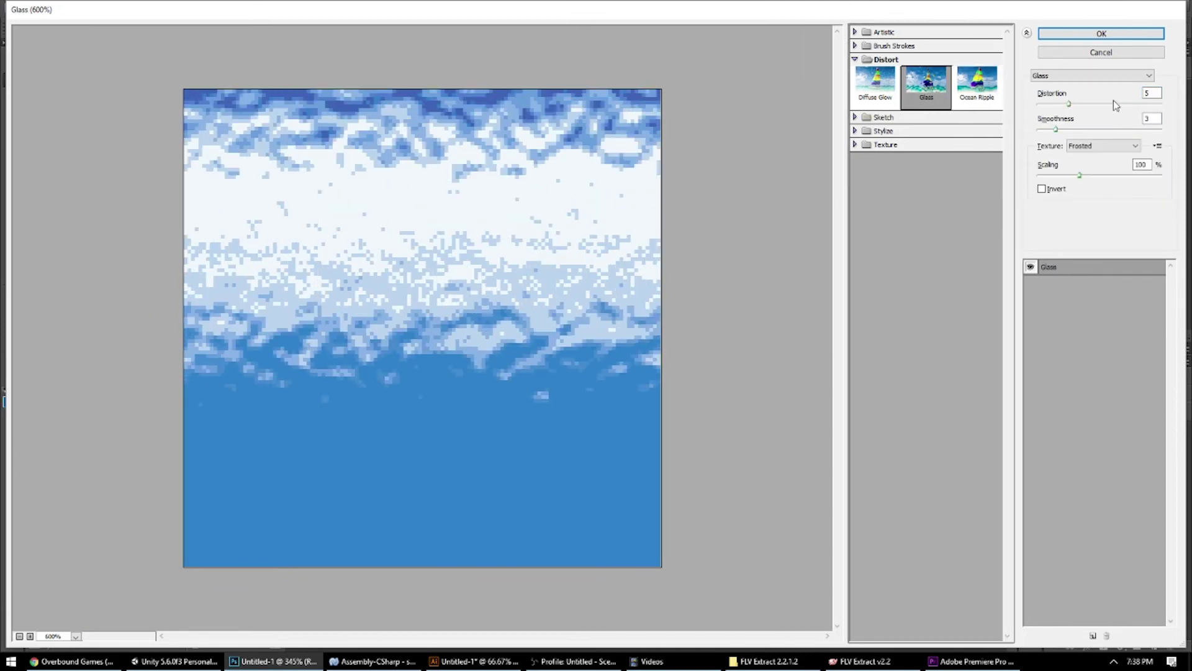
pyautogui.click(1078, 107)
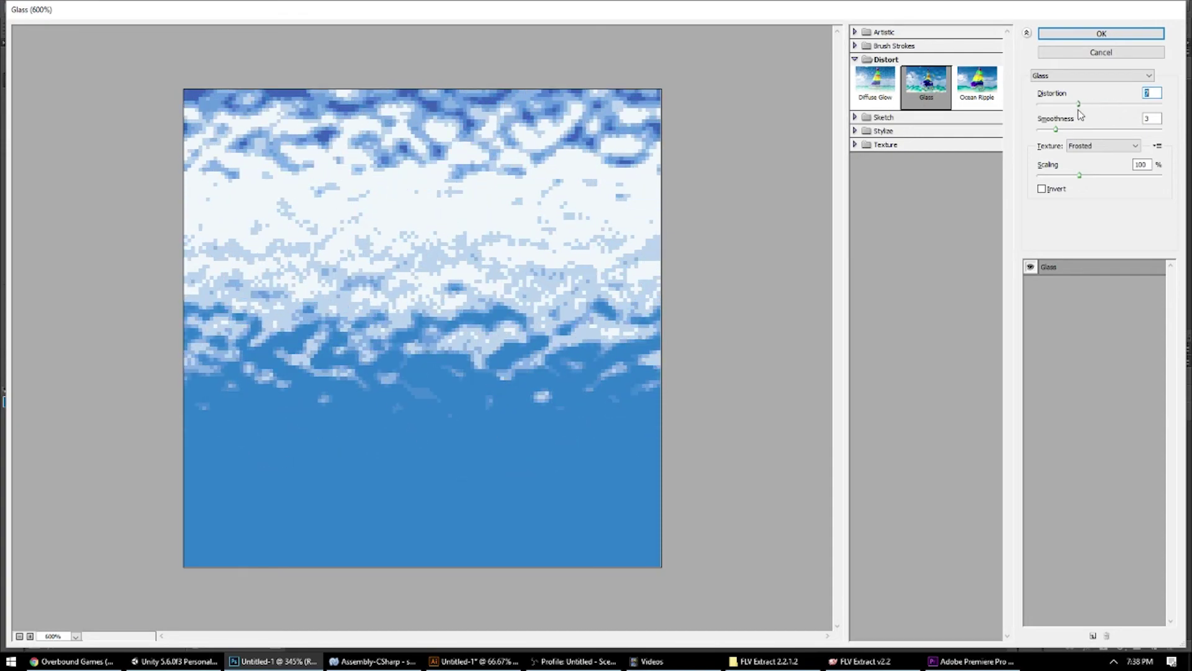
pyautogui.moveTo(1063, 133); pyautogui.dragTo(1073, 187)
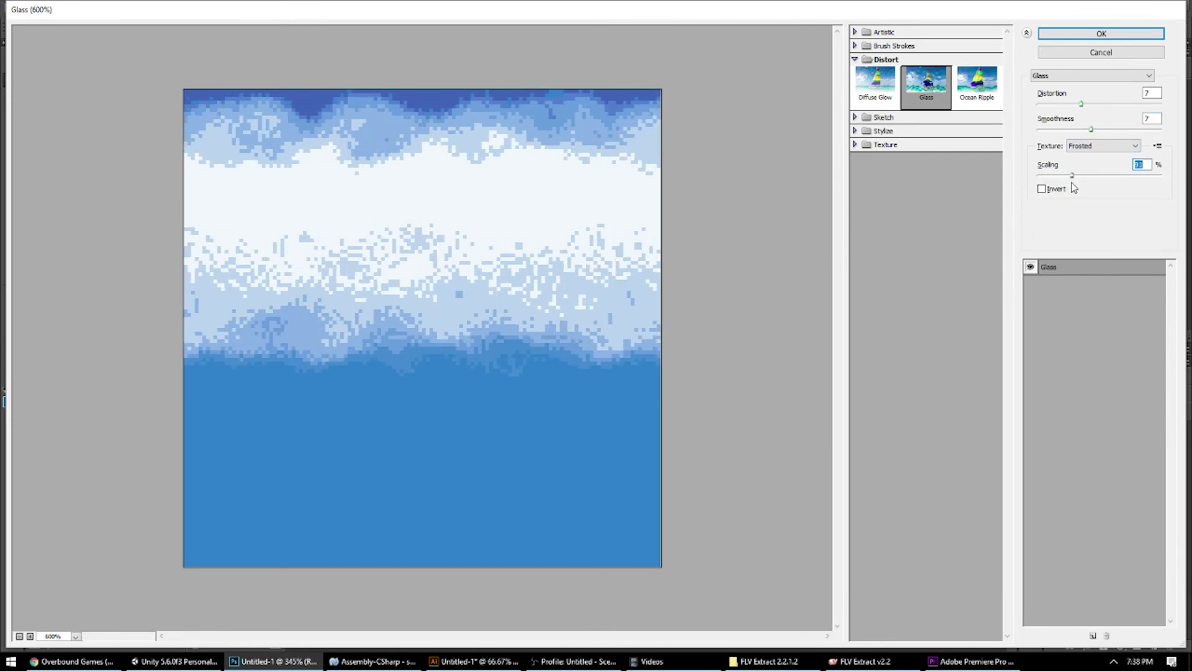
# Preview Dark Strokes and Sprayed Strokes, adjusting spray radius and stroke length.
pyautogui.click(855, 47)
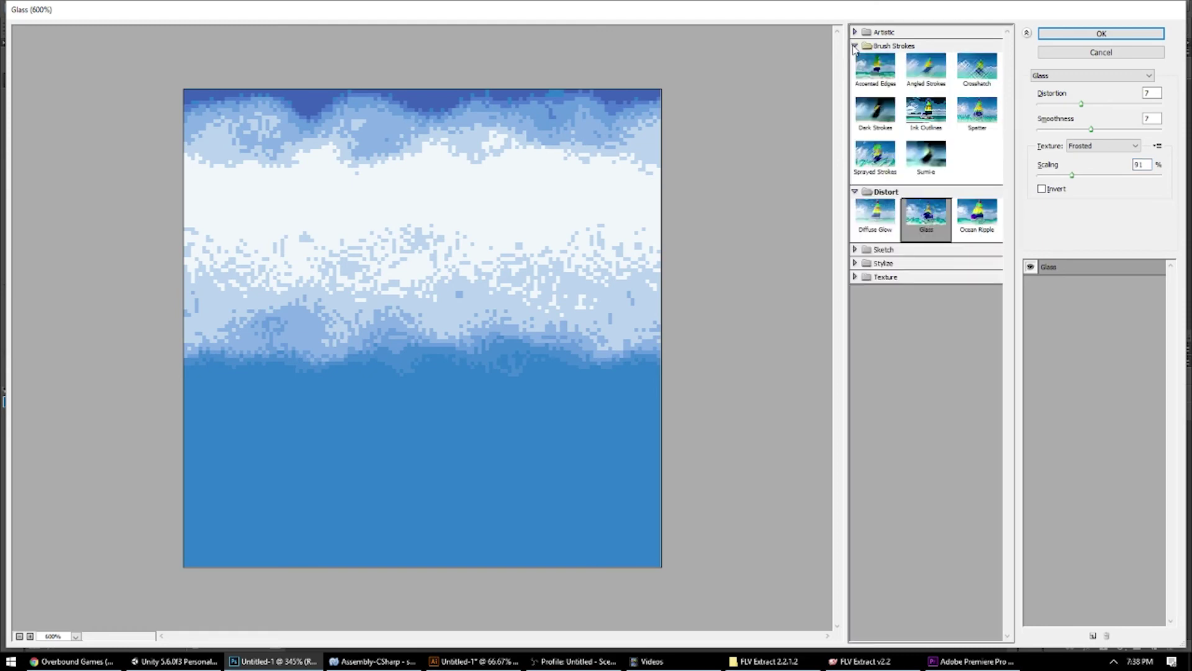
pyautogui.click(886, 109)
pyautogui.click(880, 164)
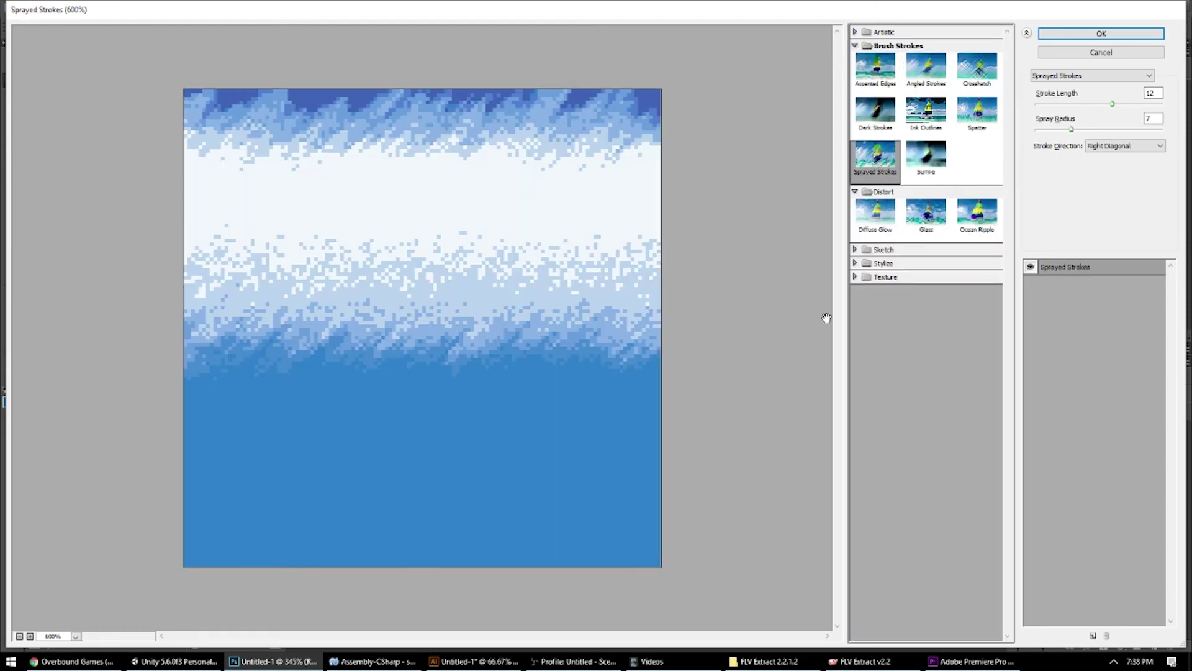
pyautogui.moveTo(1071, 129)
pyautogui.mouseDown()
pyautogui.moveTo(1121, 130)
pyautogui.moveTo(1128, 144)
pyautogui.mouseUp()
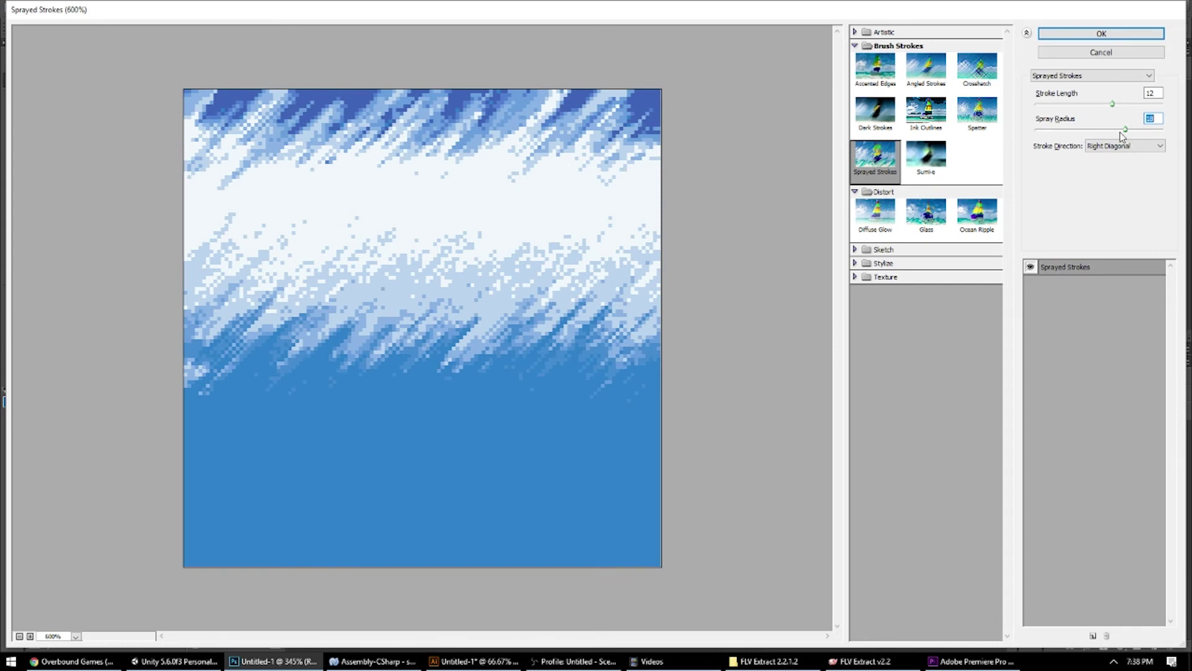
pyautogui.moveTo(1112, 103)
pyautogui.mouseDown()
pyautogui.moveTo(1093, 106)
pyautogui.moveTo(1138, 106)
pyautogui.mouseUp()
# Compare Spatter, Crosshatch, Sprayed Strokes and Ocean Ripple, keeping Glass selected.
pyautogui.click(964, 132)
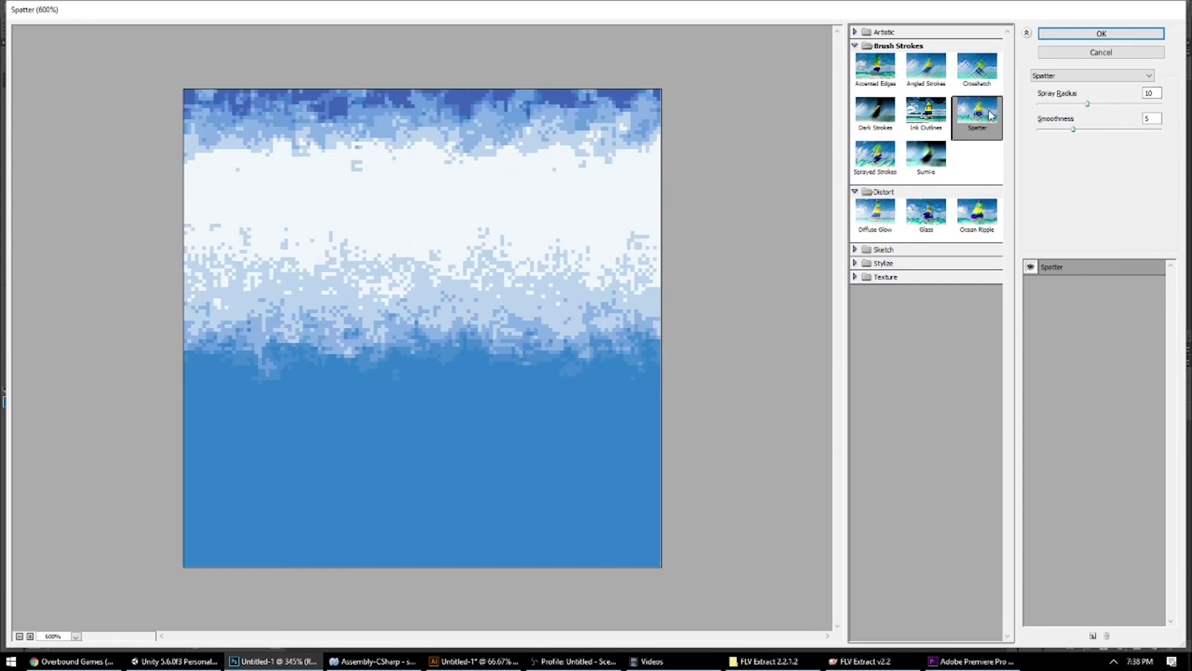
pyautogui.click(974, 70)
pyautogui.click(987, 132)
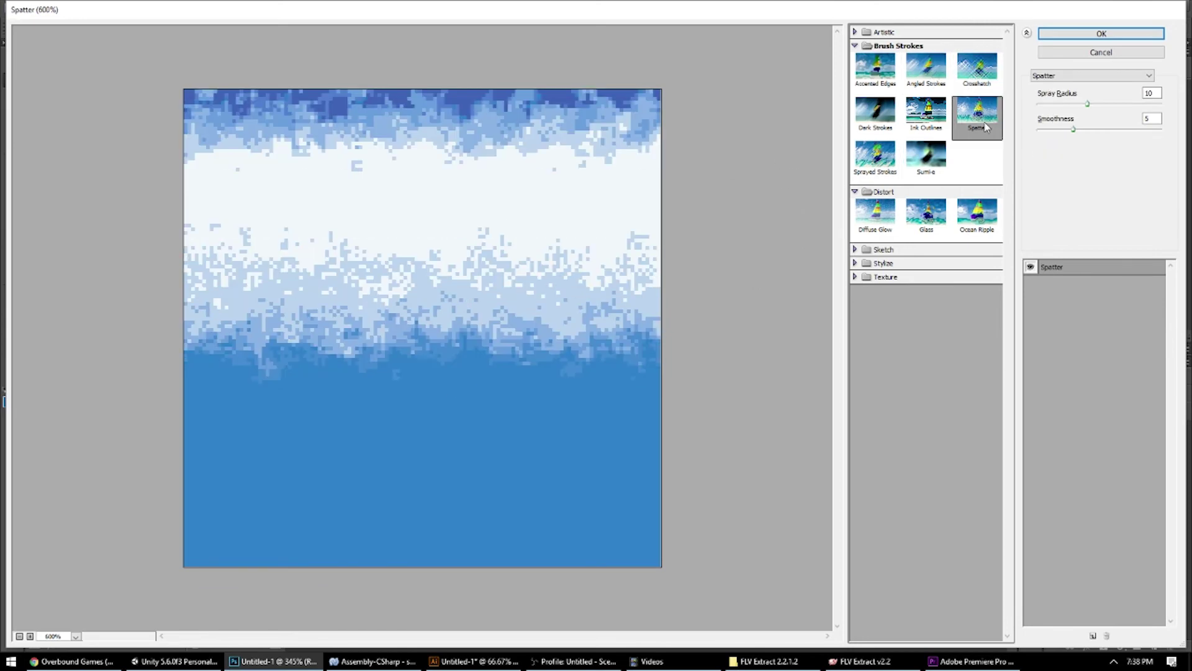
pyautogui.click(875, 169)
pyautogui.click(979, 219)
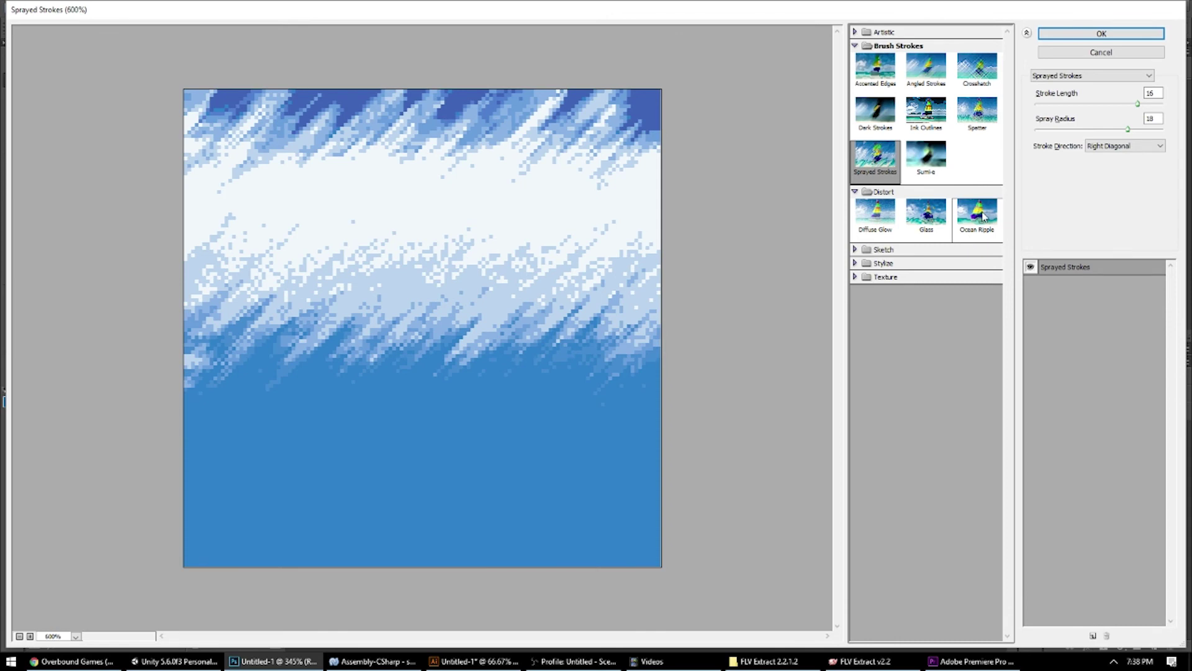
pyautogui.click(934, 221)
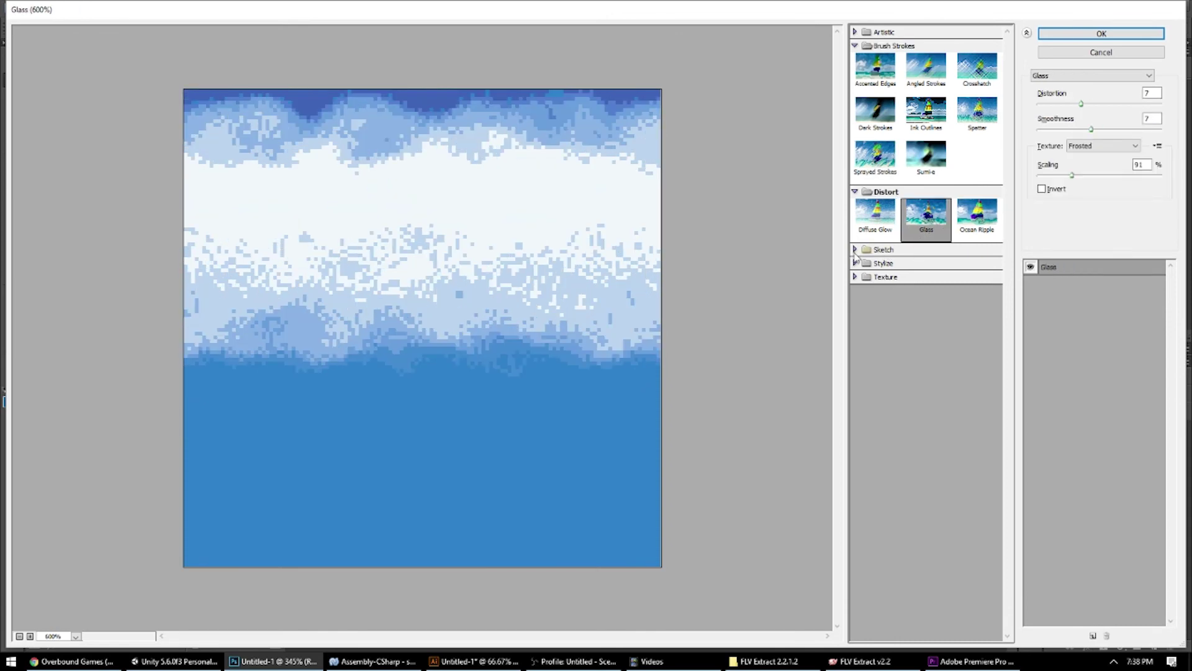
pyautogui.click(856, 249)
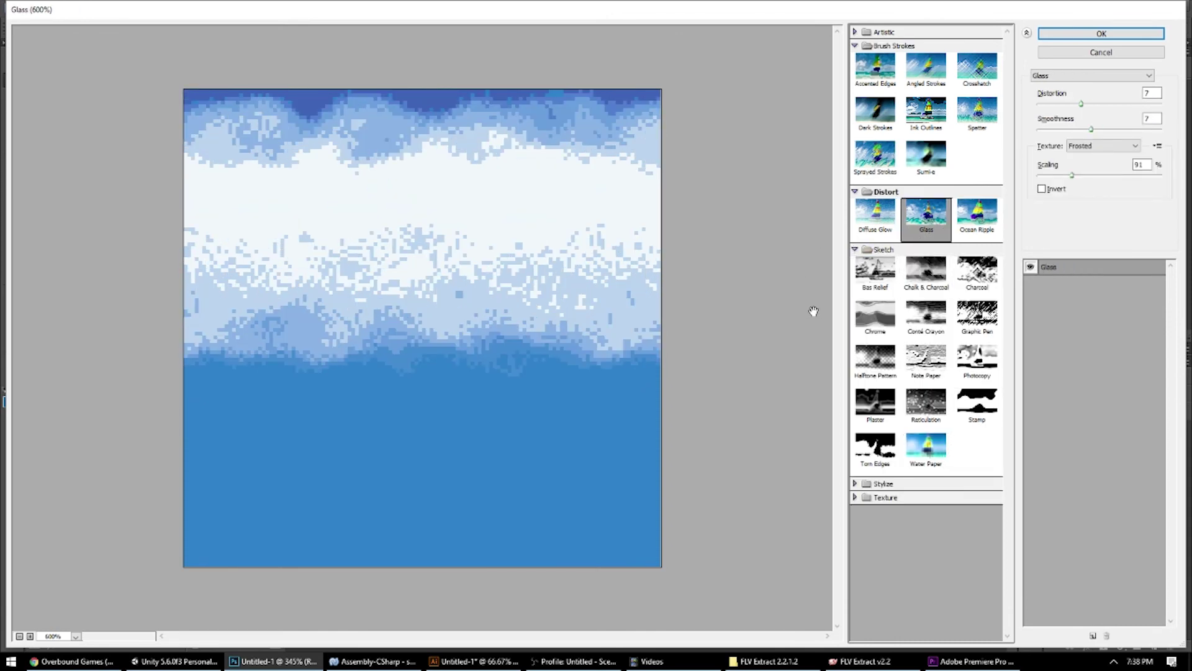
# Switch to Ocean Ripple, set ripple size about 3, Ripple Magnitude 13, then enlarge ripples.
pyautogui.click(856, 250)
pyautogui.click(977, 218)
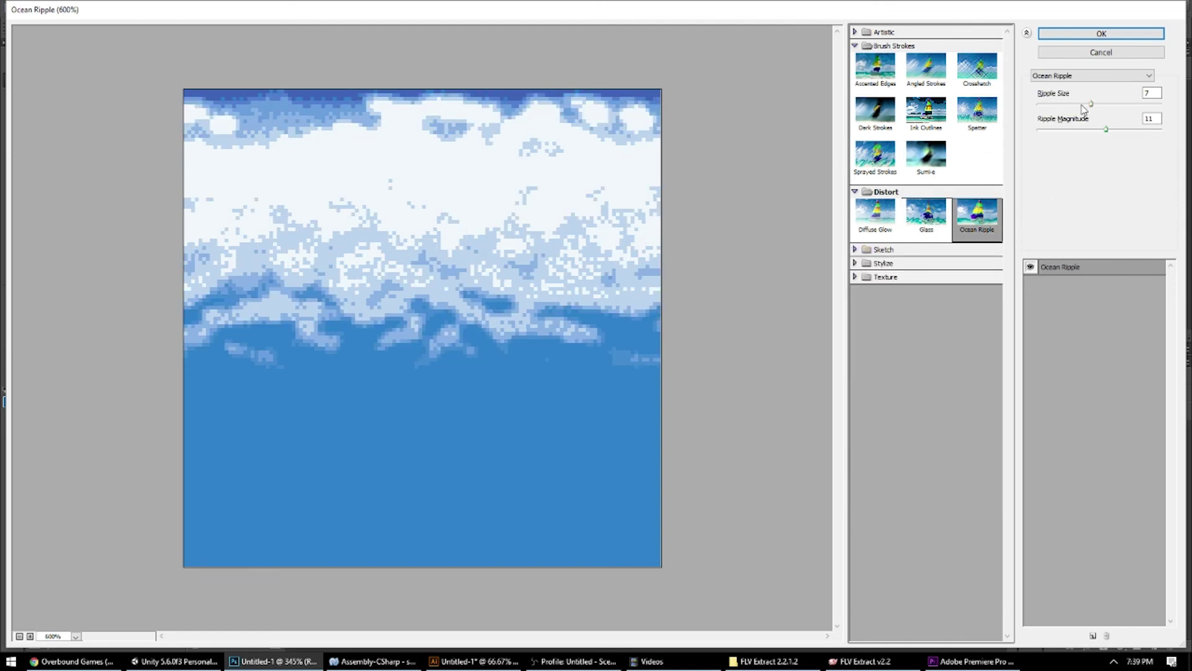
pyautogui.moveTo(1091, 103); pyautogui.dragTo(1051, 103)
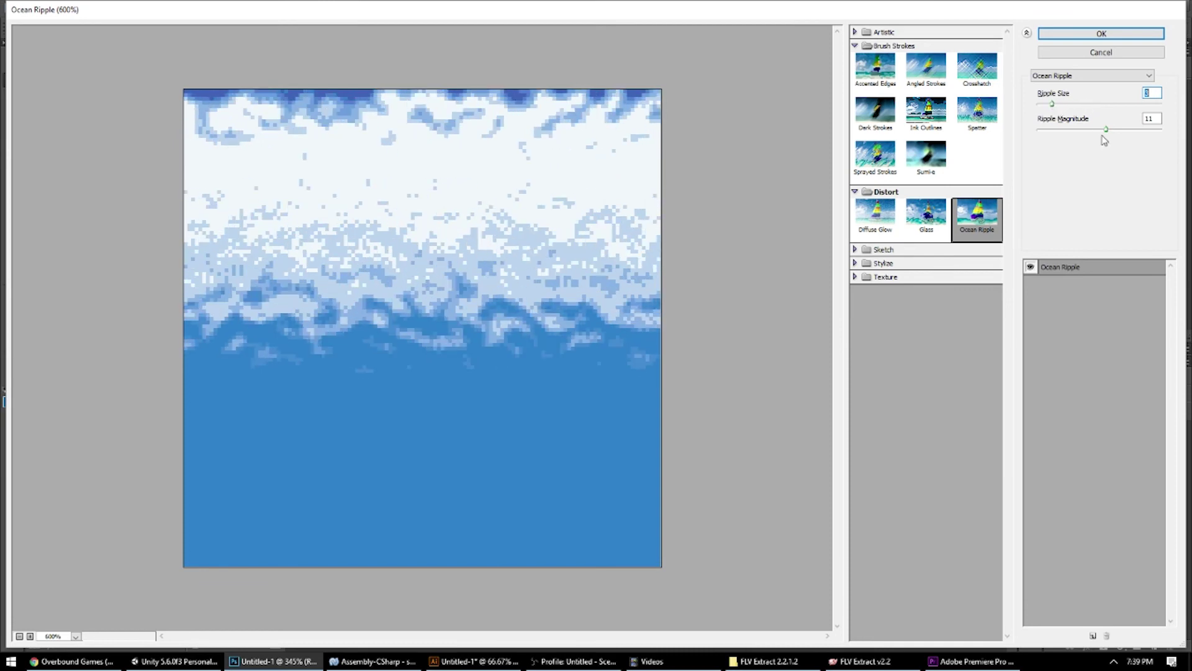
pyautogui.moveTo(1103, 136)
pyautogui.mouseDown()
pyautogui.moveTo(1075, 133)
pyautogui.moveTo(1117, 135)
pyautogui.mouseUp()
pyautogui.moveTo(1063, 103); pyautogui.dragTo(1097, 109)
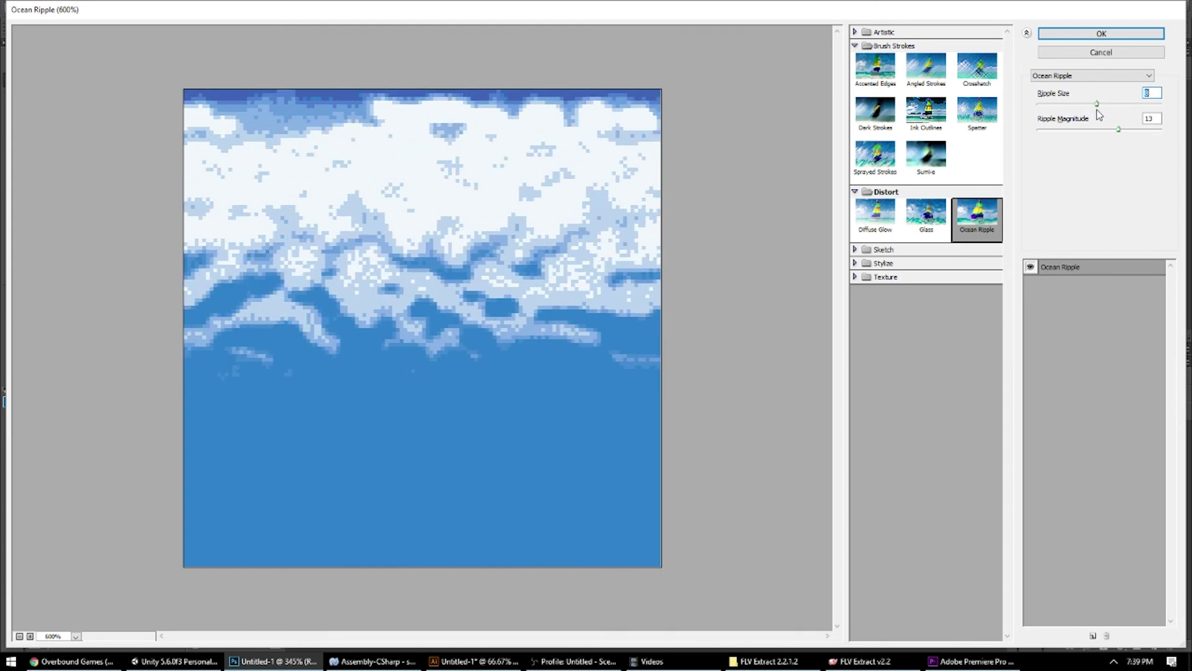
pyautogui.click(1127, 34)
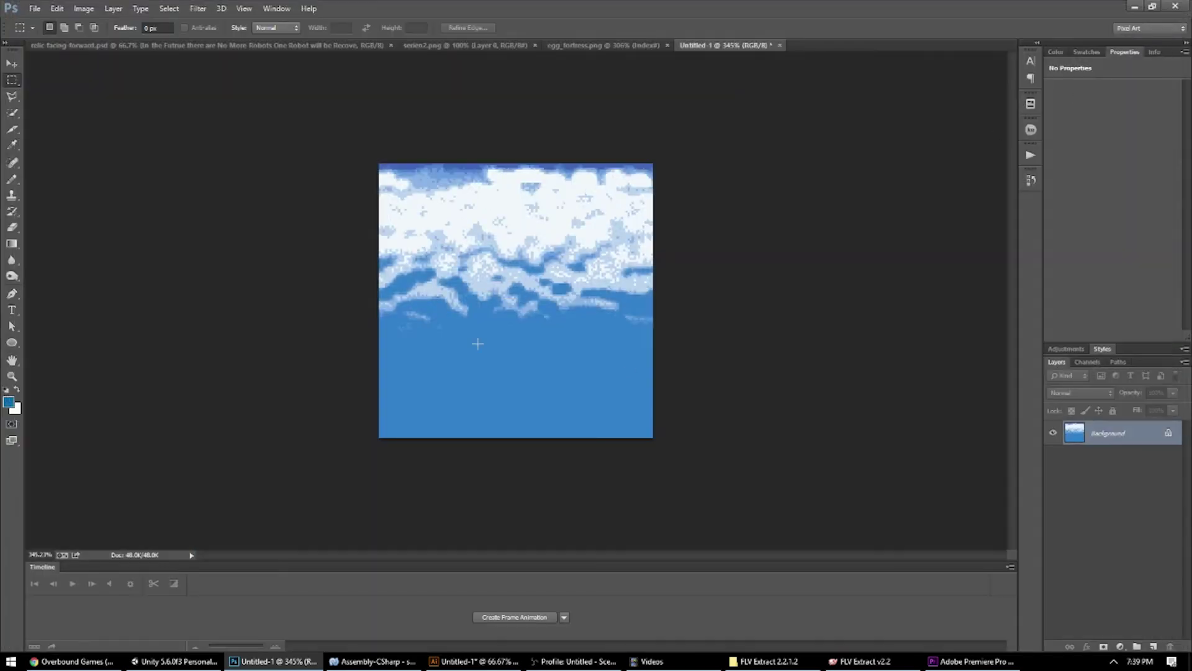
pyautogui.hotkey('ctrl', '-')
pyautogui.hotkey('ctrl', '-')
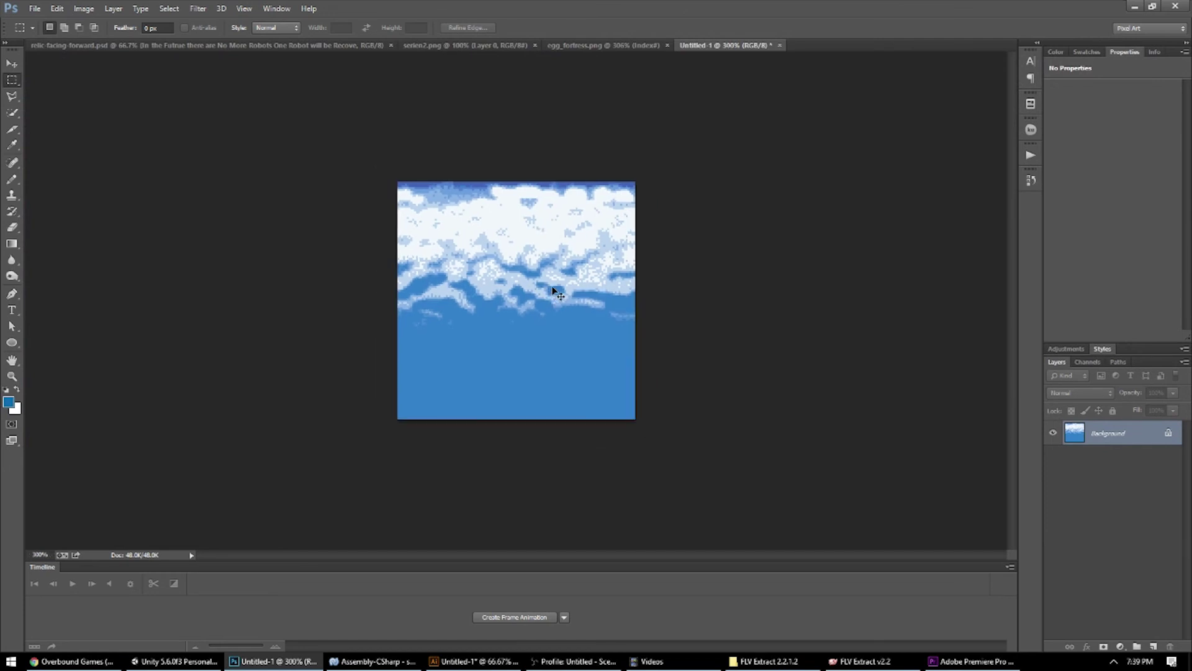
pyautogui.hotkey('ctrl', '-')
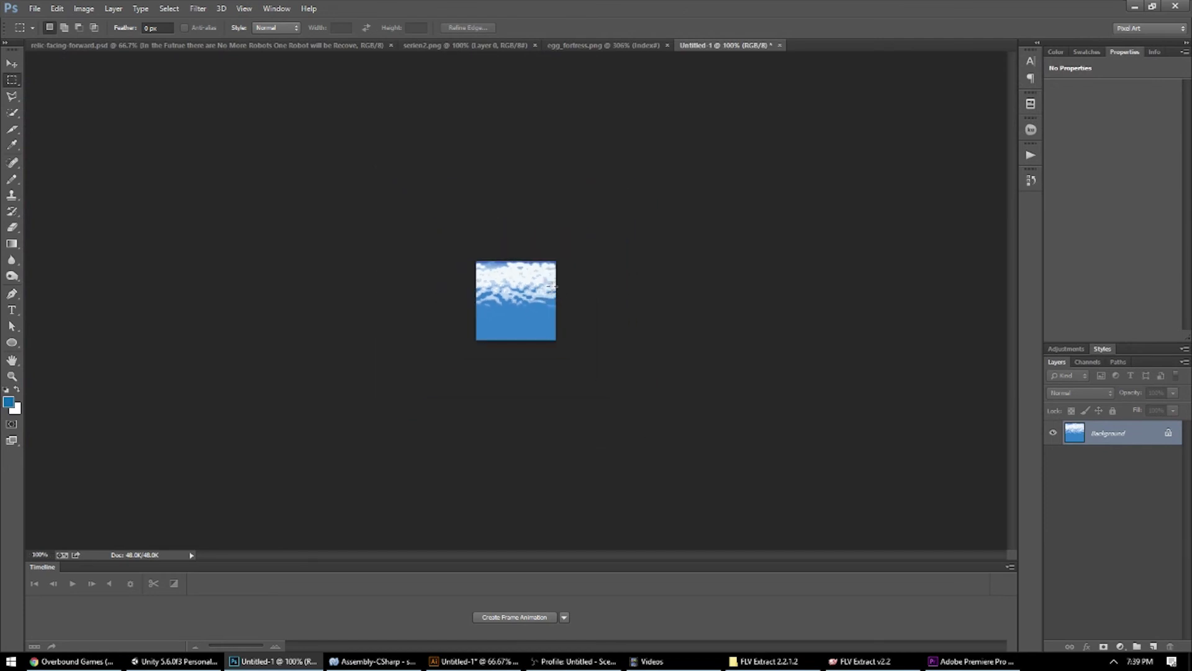